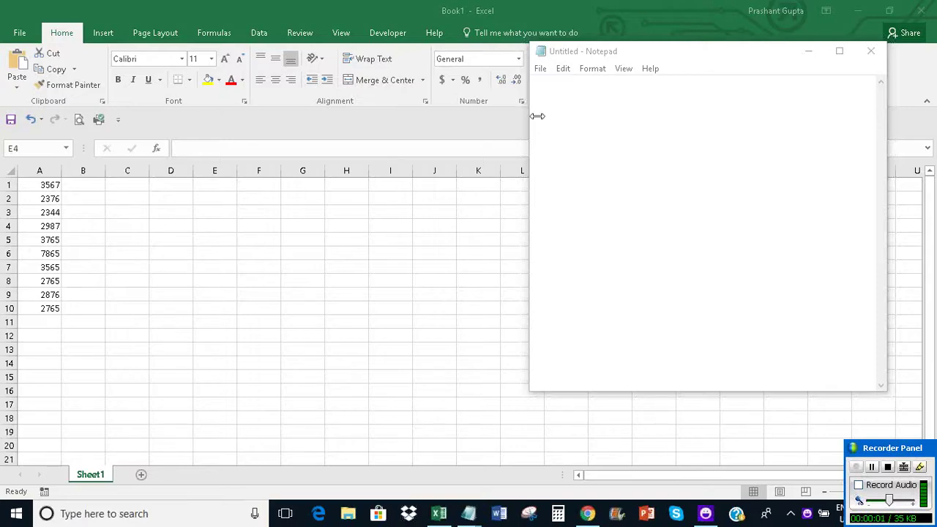
# Type the opening line about automating the writing of numbers as text in Excel
pyautogui.click(541, 91)
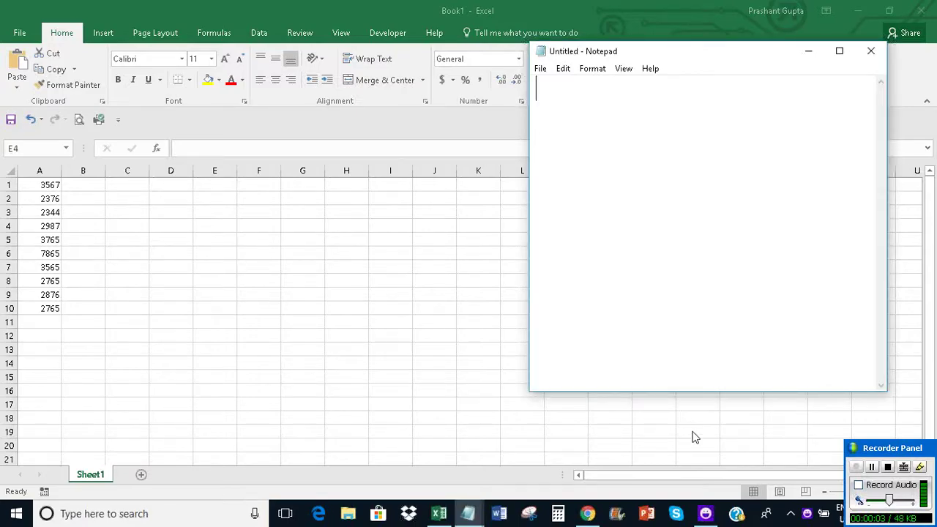
pyautogui.write('He')
pyautogui.write('llo,')
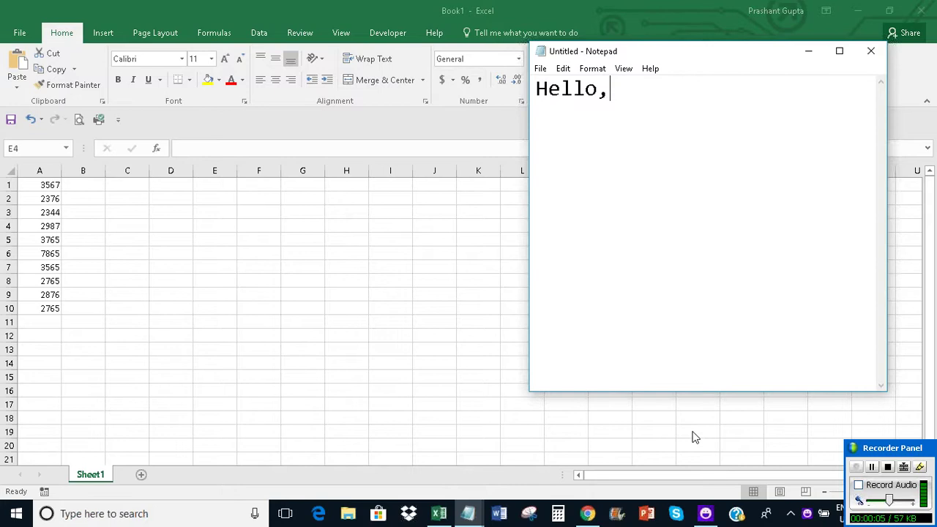
pyautogui.write('I')
pyautogui.write('n this viceo,')
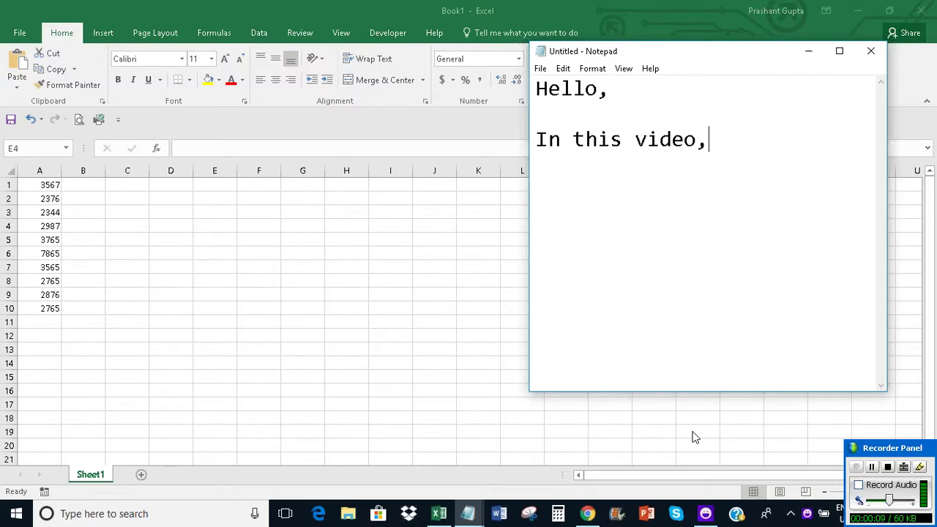
pyautogui.write(' I will show ')
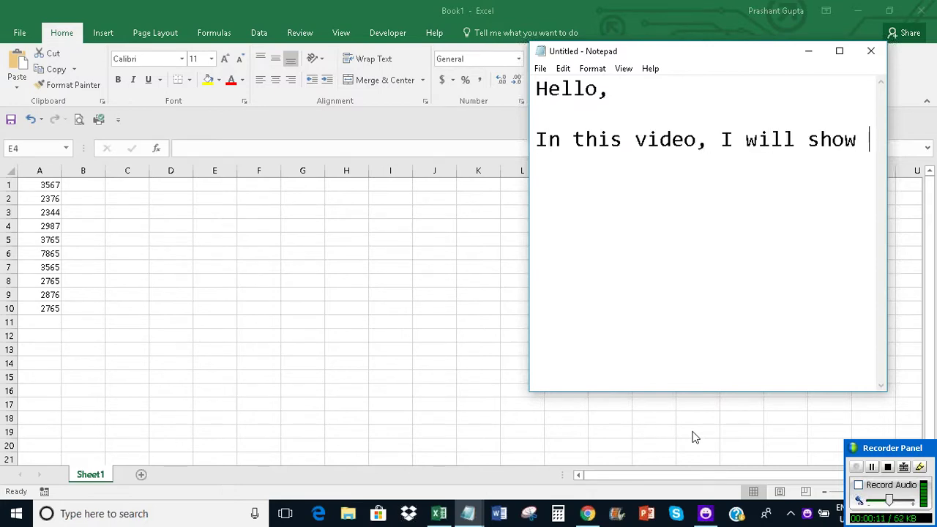
pyautogui.write('how to automate t')
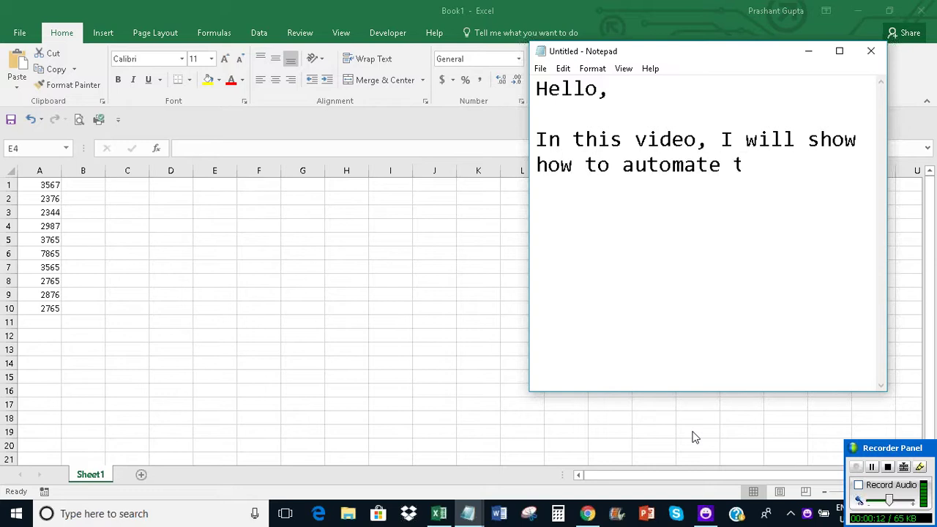
pyautogui.write('he process of ')
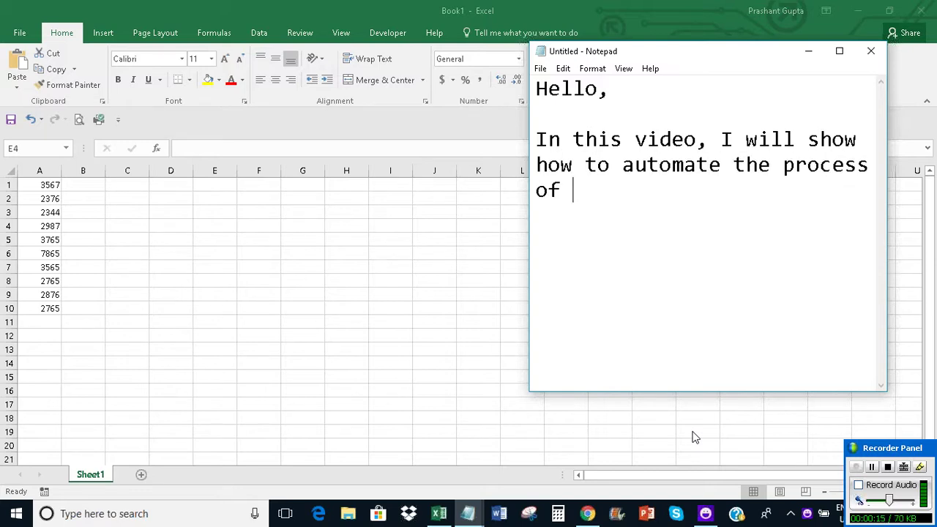
pyautogui.write('writing ')
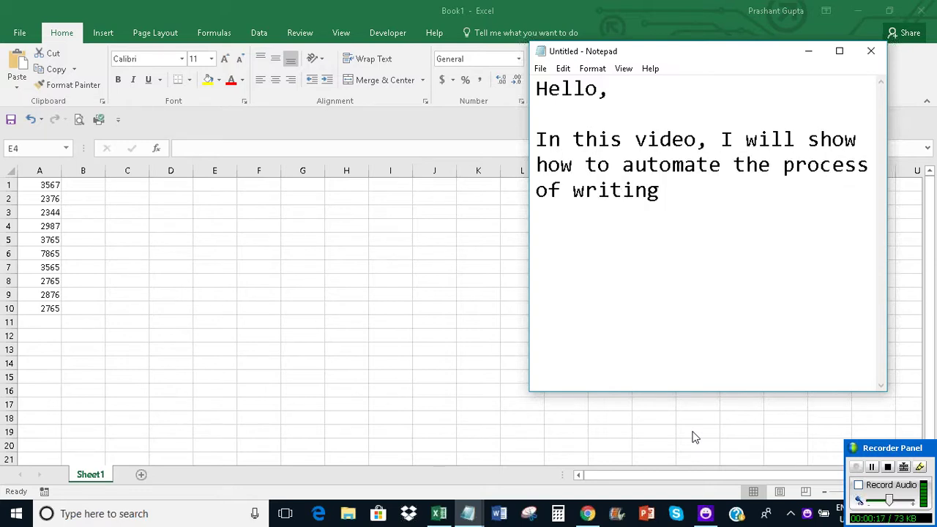
pyautogui.write('numb')
pyautogui.write('ers as text')
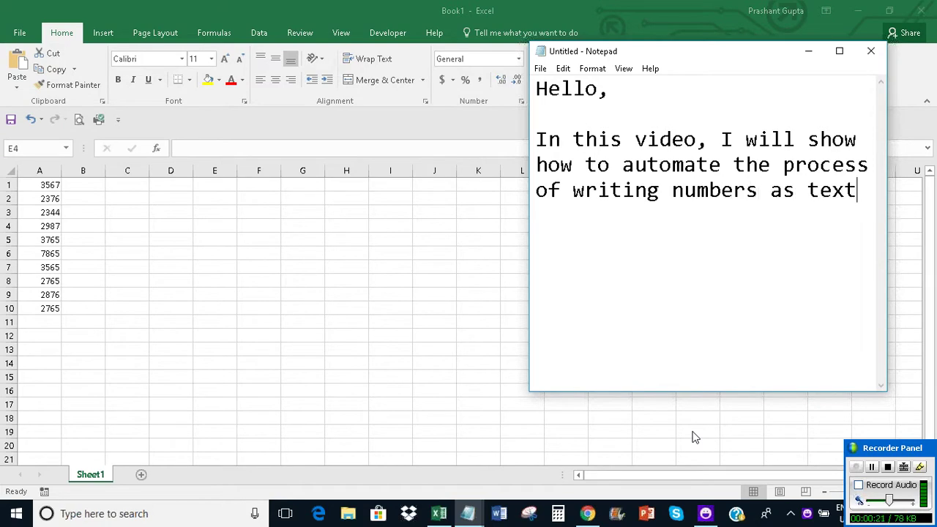
pyautogui.write(' i')
pyautogui.press('BackSpace')
pyautogui.press('BackSpace')
pyautogui.write('n ')
pyautogui.write('Excel.')
pyautogui.press('Return')
pyautogui.press('Return')
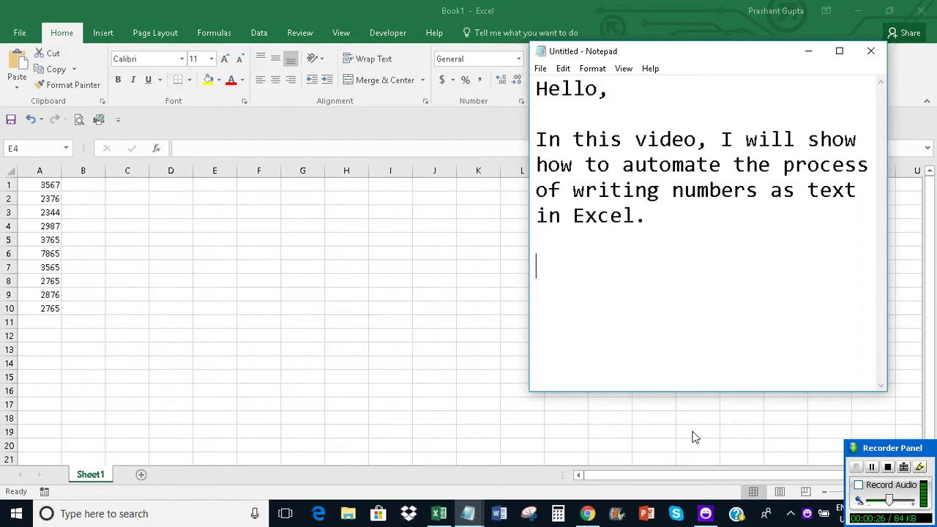
# Explain that the numbers in A1:A10 will be written as text automatically, ending 'So, let's do it'
pyautogui.write('So')
pyautogui.write(', here,')
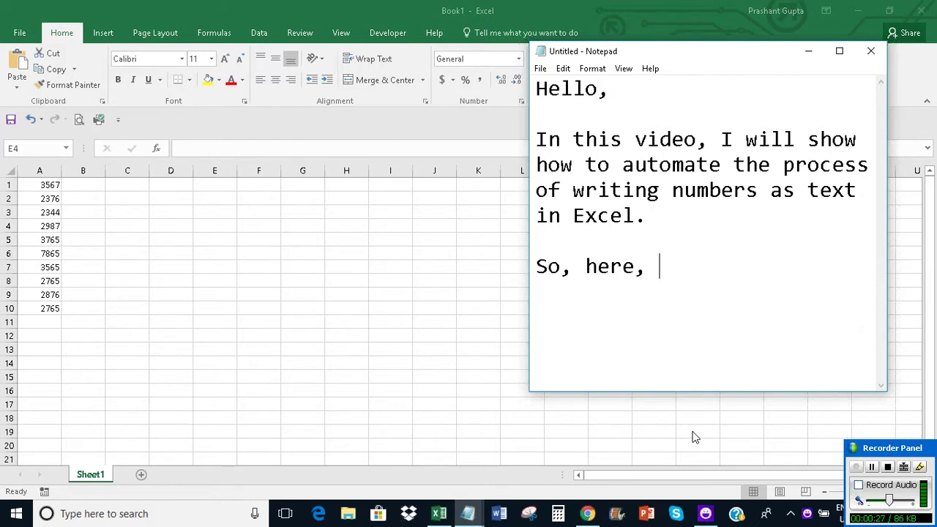
pyautogui.write('you can see ')
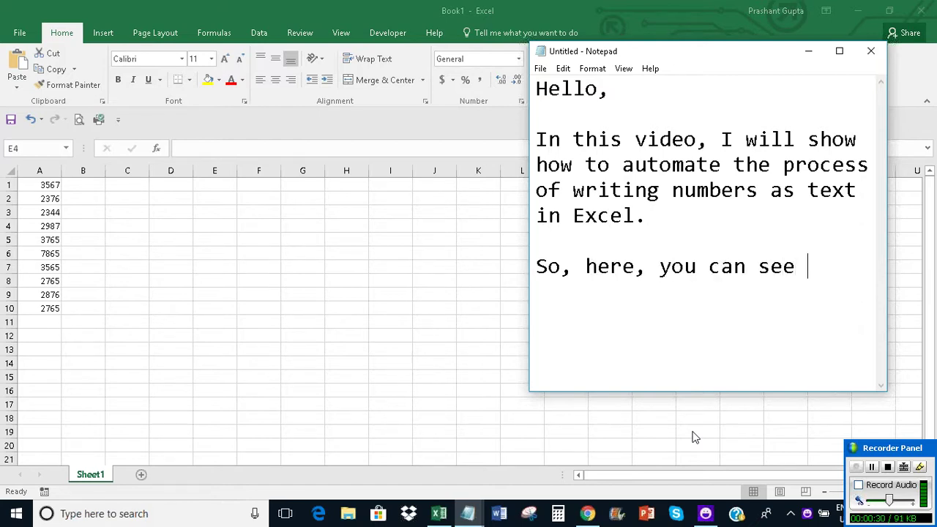
pyautogui.write('that i')
pyautogui.press('BackSpace')
pyautogui.press('BackSpace')
pyautogui.write('I ')
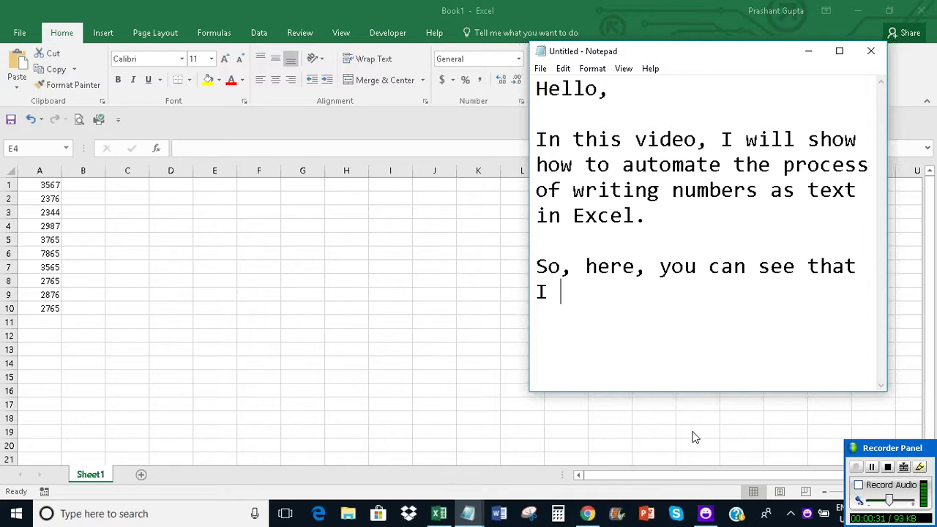
pyautogui.write('have few numbe')
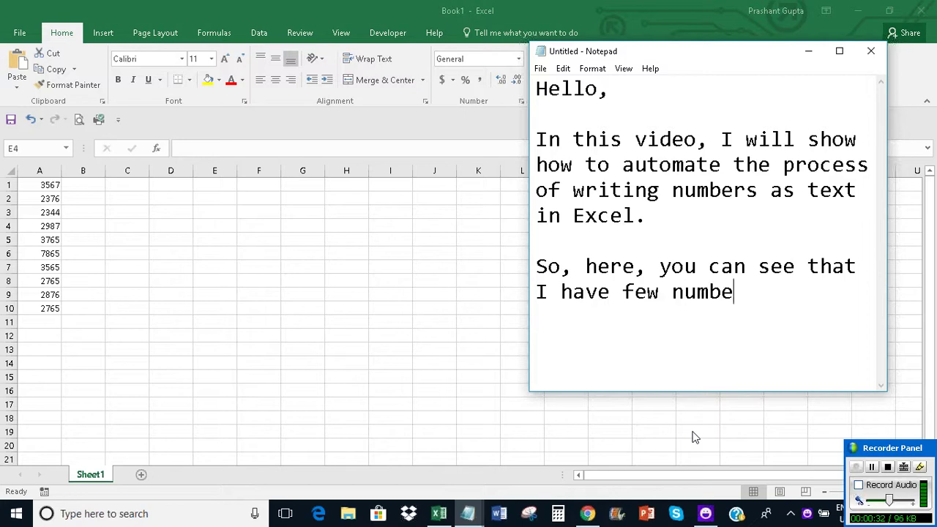
pyautogui.write('rs in range A')
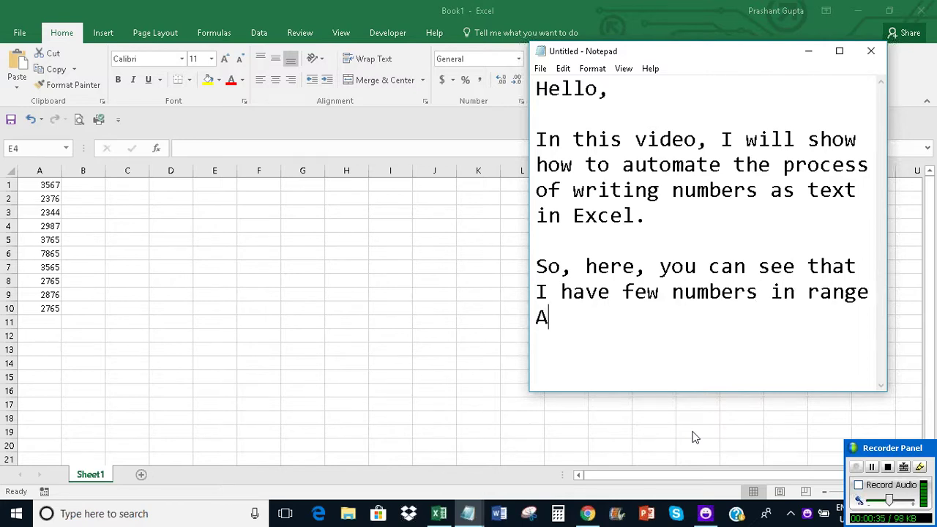
pyautogui.write('1:')
pyautogui.write('A10.')
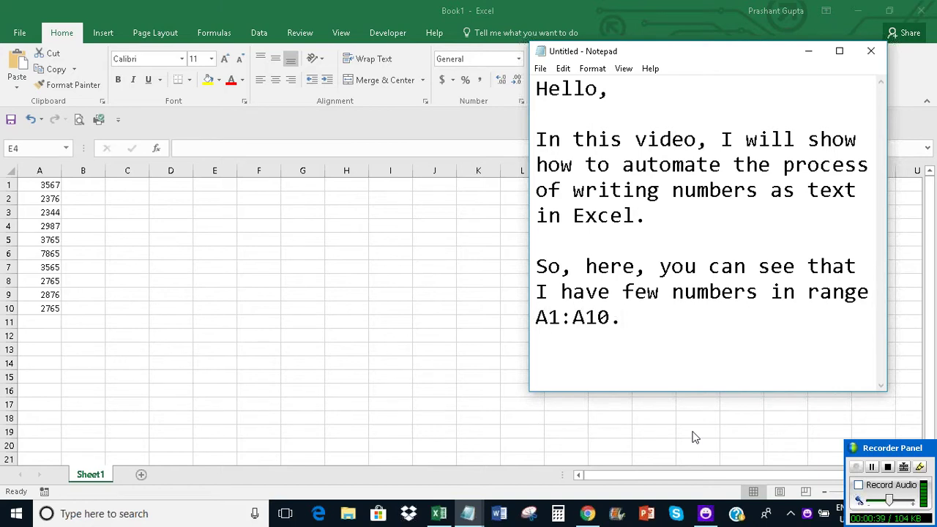
pyautogui.press('BackSpace')
pyautogui.write(', and I want')
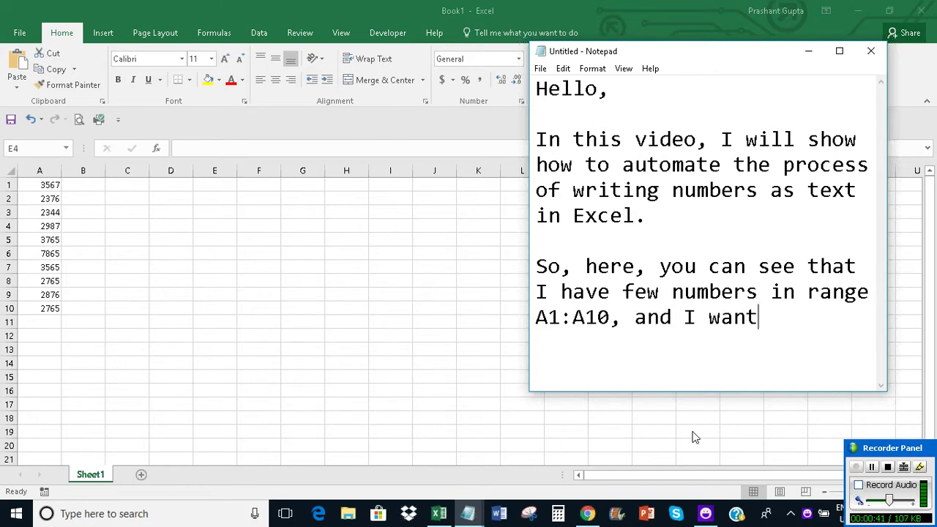
pyautogui.write(' to autom')
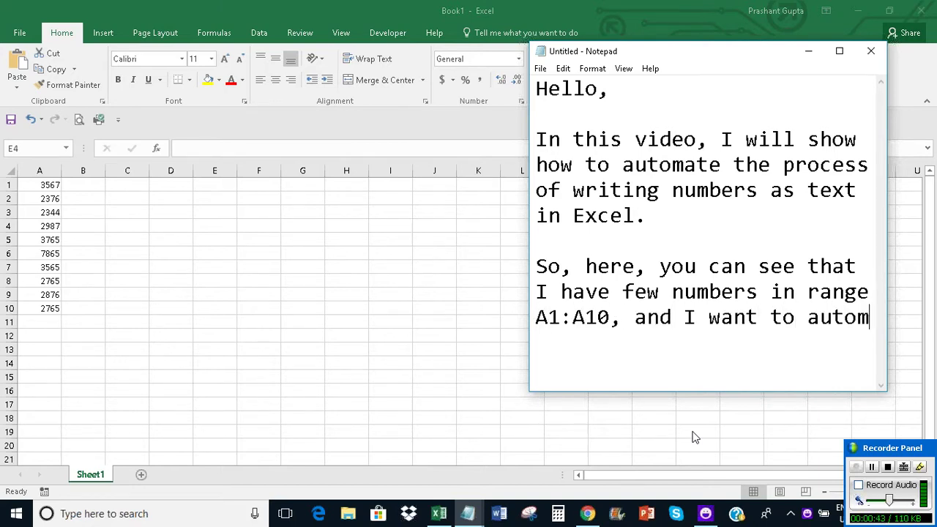
pyautogui.write('atil')
pyautogui.press('BackSpace')
pyautogui.write('cally ')
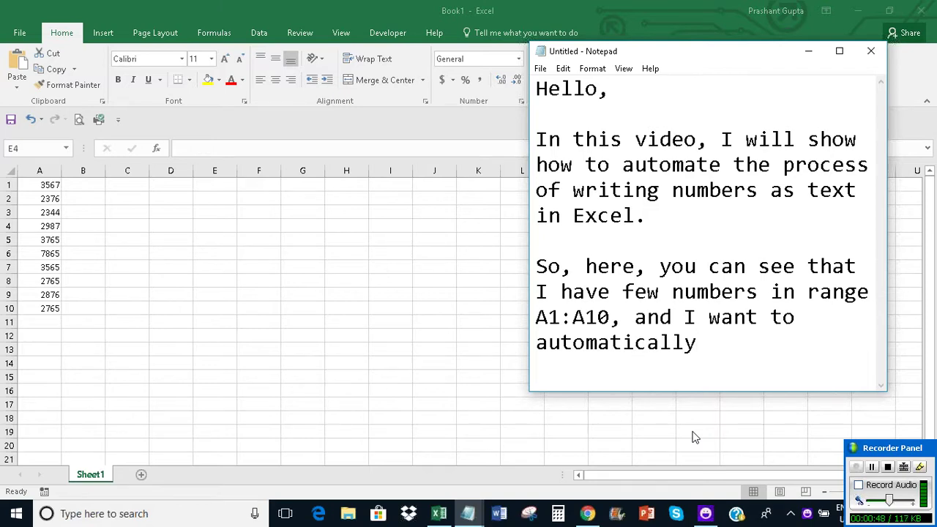
pyautogui.write('write those n')
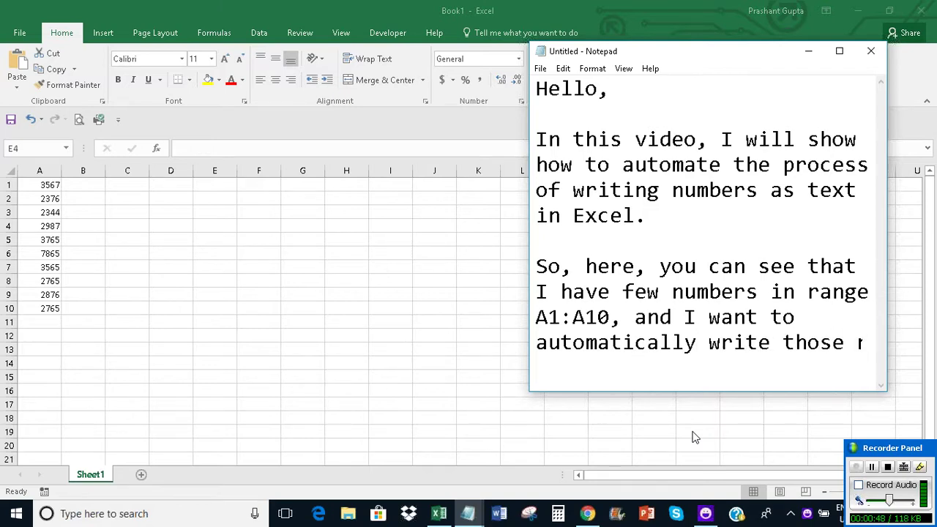
pyautogui.write('umbers as')
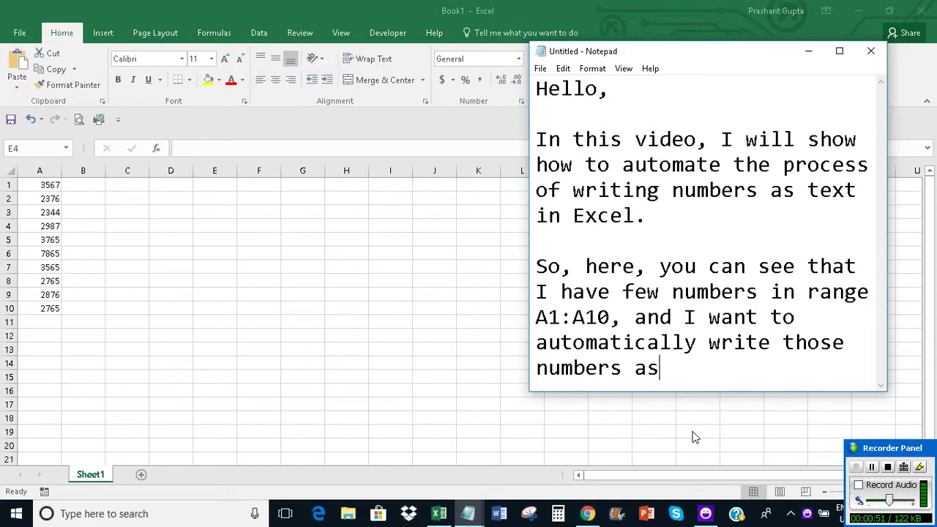
pyautogui.write(' text.')
pyautogui.press('Return')
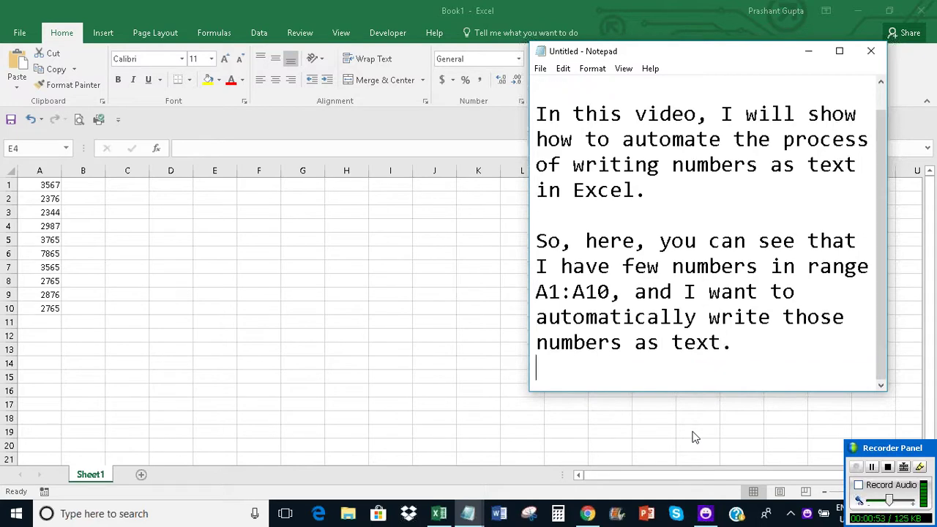
pyautogui.press('Return')
pyautogui.write('So, let')
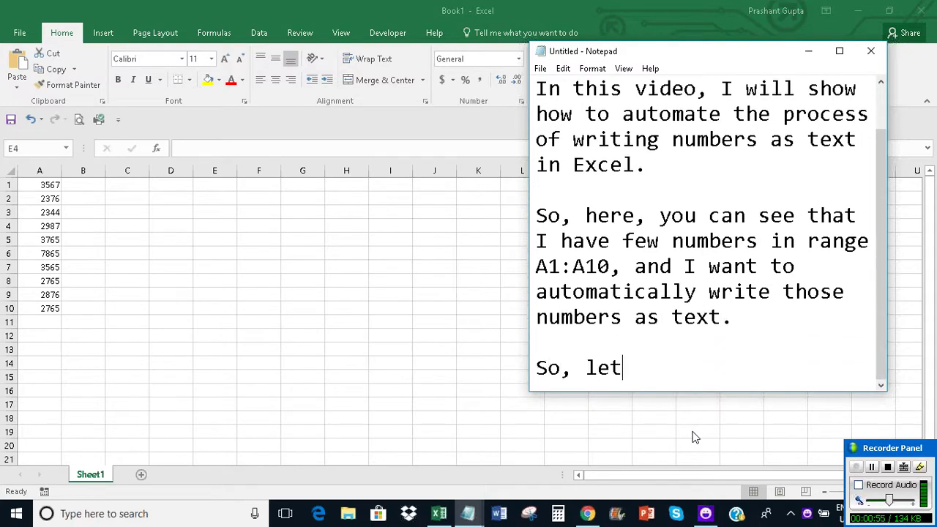
pyautogui.write("'s do it.")
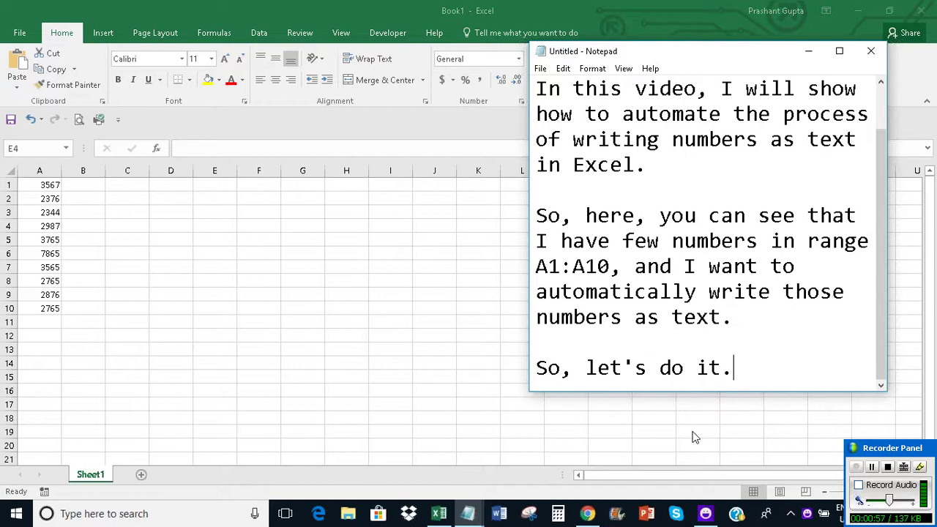
pyautogui.press('Return')
pyautogui.press('Return')
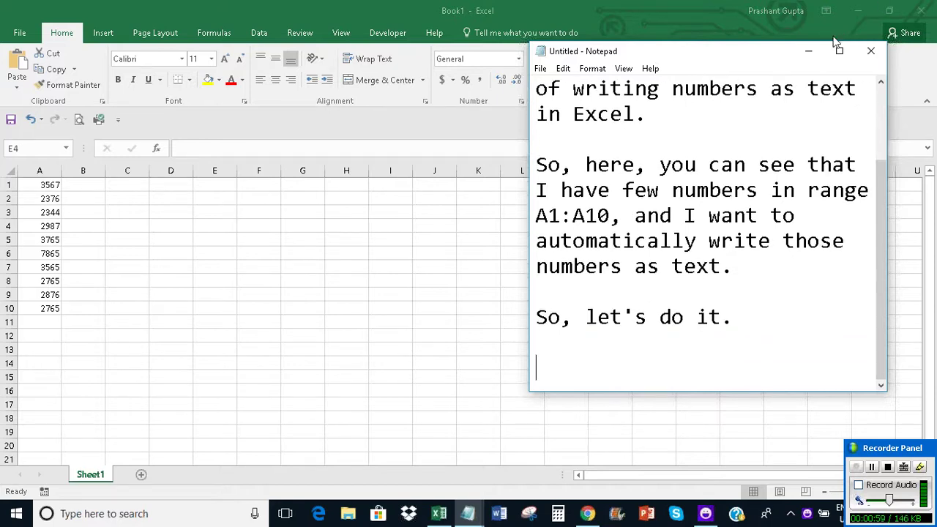
# Open the Visual Basic editor from the Developer tab and insert a new module into Book1
pyautogui.click(808, 51)
pyautogui.click(395, 266)
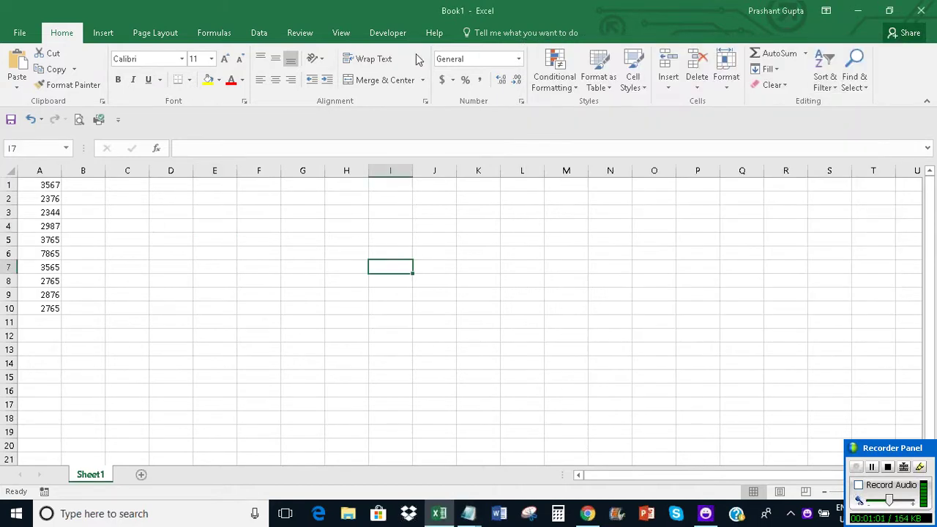
pyautogui.click(397, 33)
pyautogui.click(14, 67)
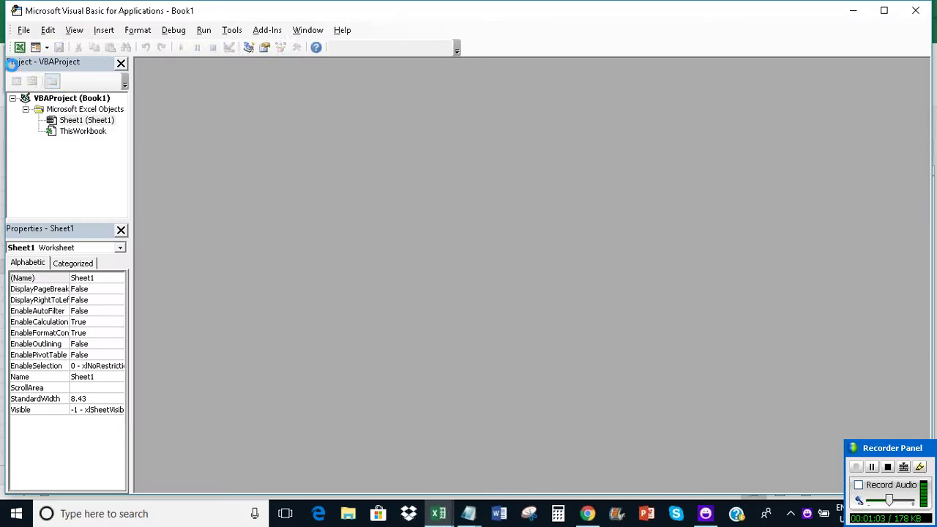
pyautogui.click(103, 30)
pyautogui.click(146, 77)
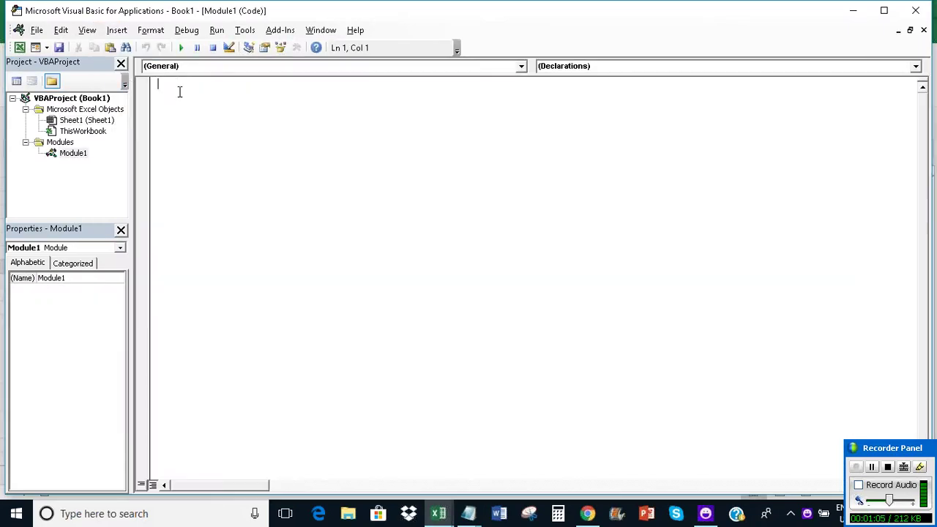
# Copy all the autotext macro code from the Code7765 notes and paste it into Module1
pyautogui.click(468, 513)
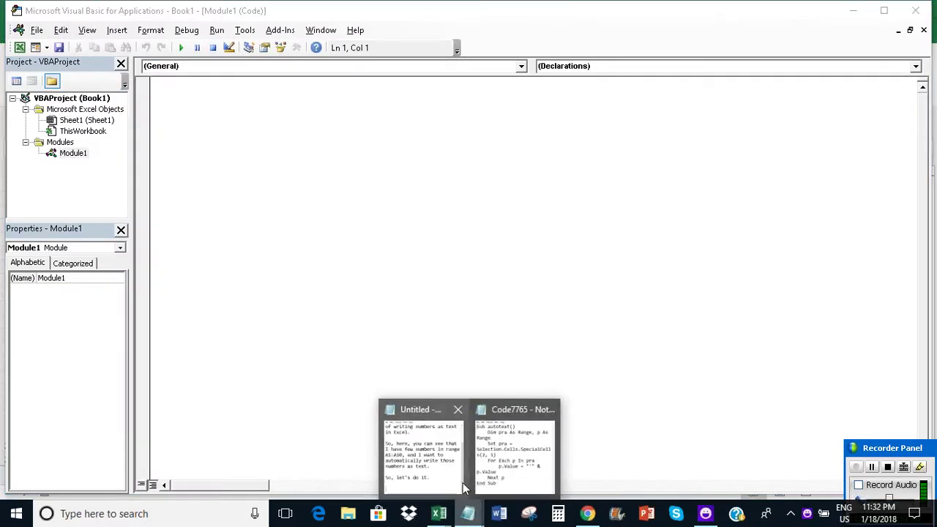
pyautogui.click(497, 444)
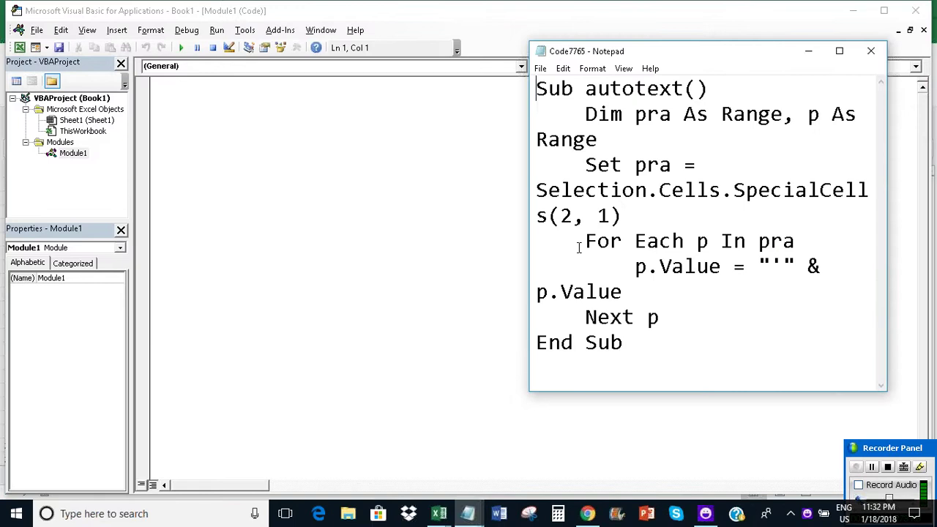
pyautogui.hotkey('ctrl', 'a')
pyautogui.rightClick(577, 210)
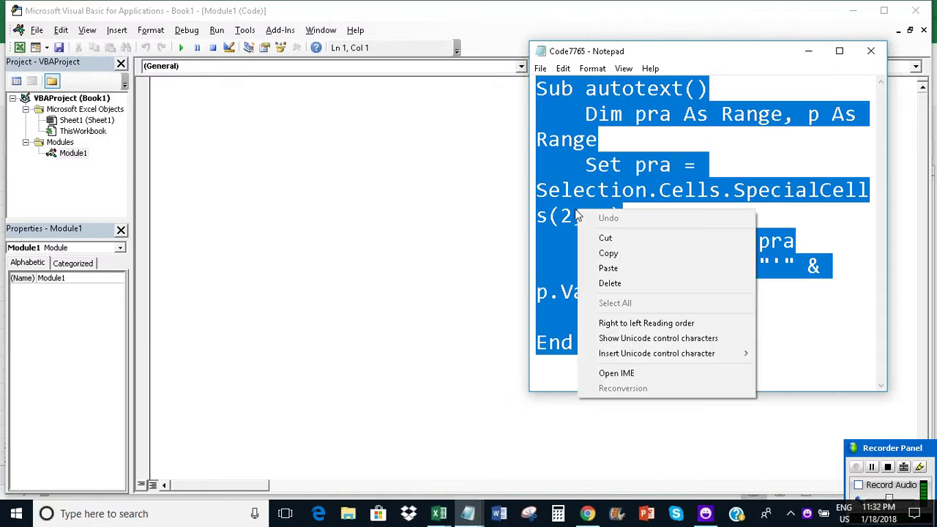
pyautogui.click(607, 253)
pyautogui.click(809, 51)
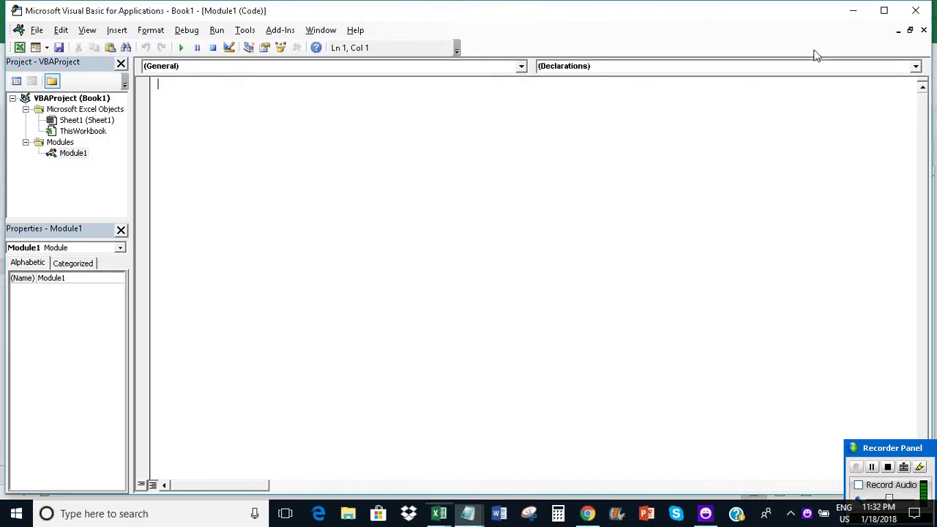
pyautogui.hotkey('ctrl', 'v')
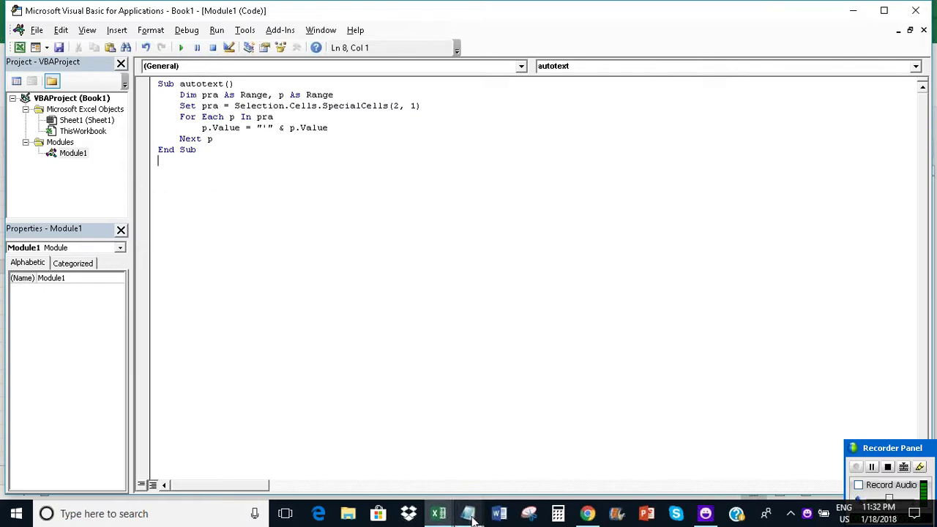
# Add the line 'Now, let's run the code.' to the untitled notes
pyautogui.moveTo(471, 519)
pyautogui.click(439, 450)
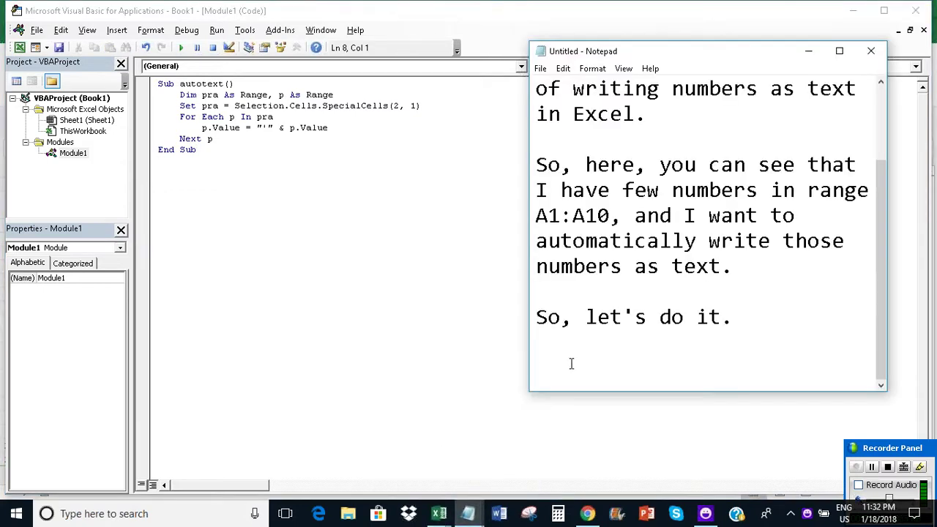
pyautogui.write("Now, let's r")
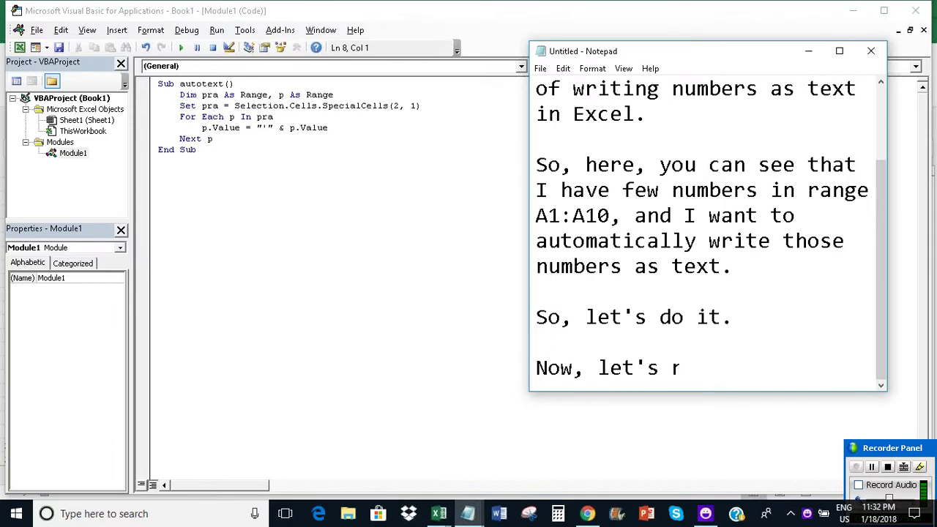
pyautogui.write('un the code.')
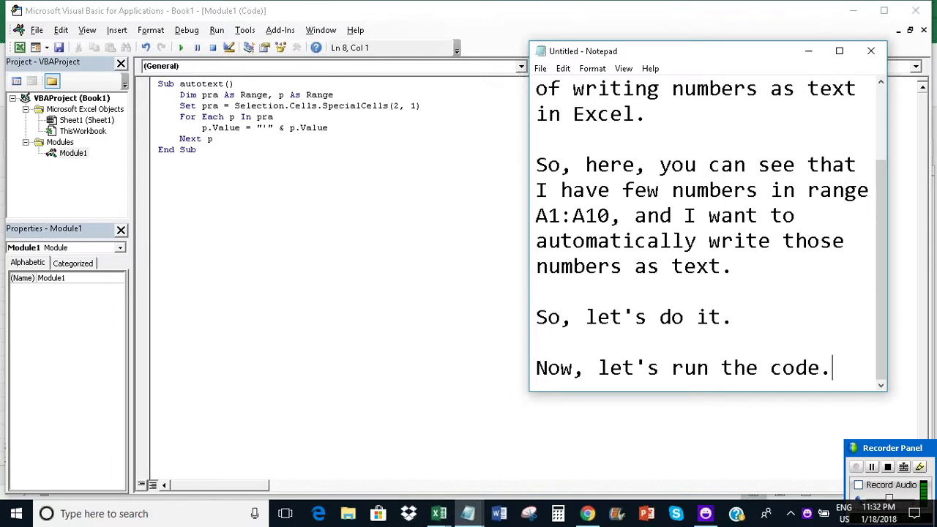
pyautogui.press('Return')
pyautogui.press('Return')
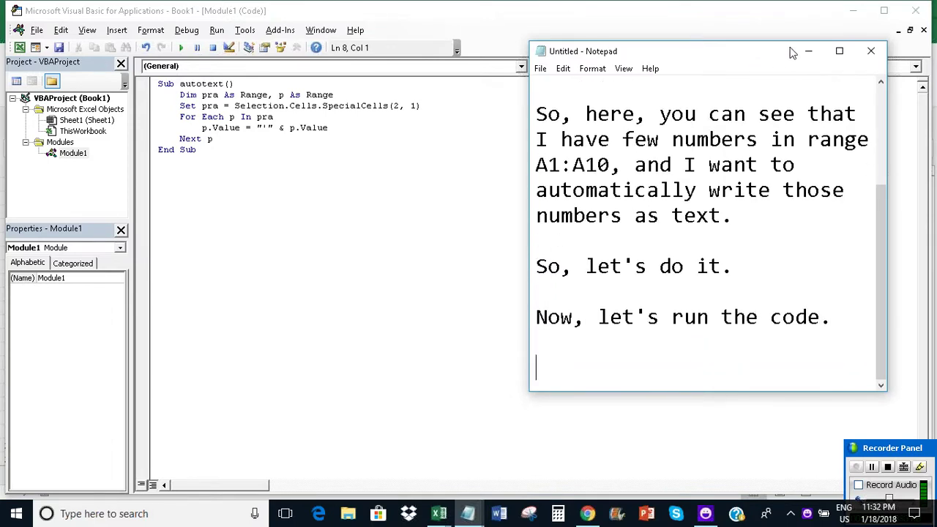
# Run the autotext macro, then check in Excel that A1 now holds '3567 as text
pyautogui.click(808, 51)
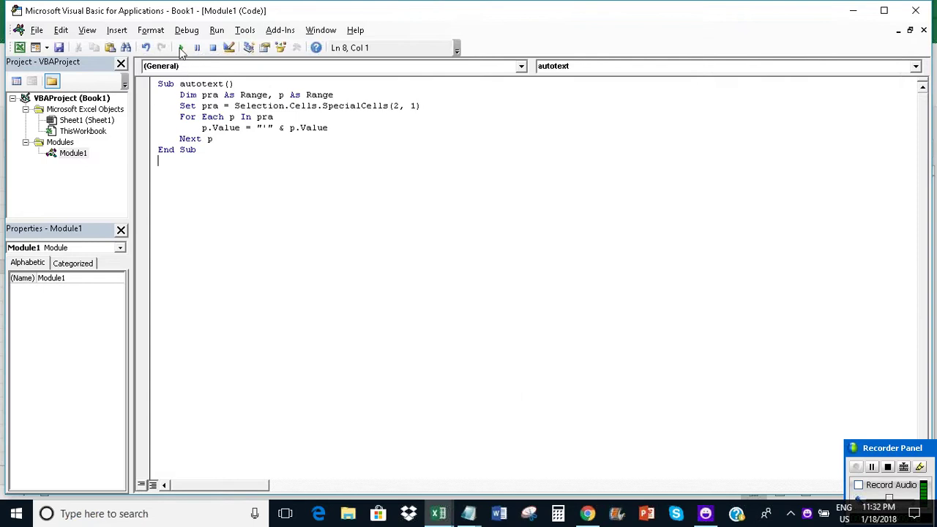
pyautogui.click(181, 48)
pyautogui.click(573, 143)
pyautogui.moveTo(437, 514)
pyautogui.click(364, 454)
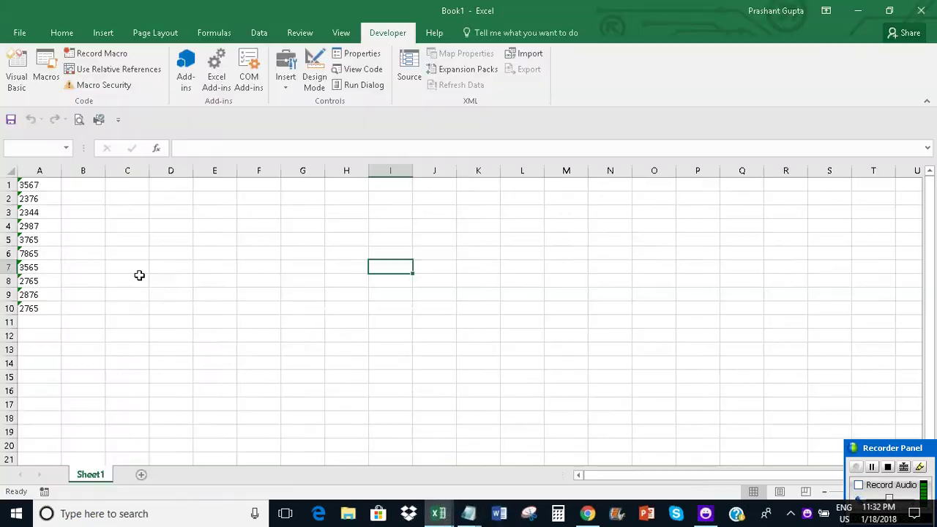
pyautogui.click(31, 185)
pyautogui.moveTo(71, 189)
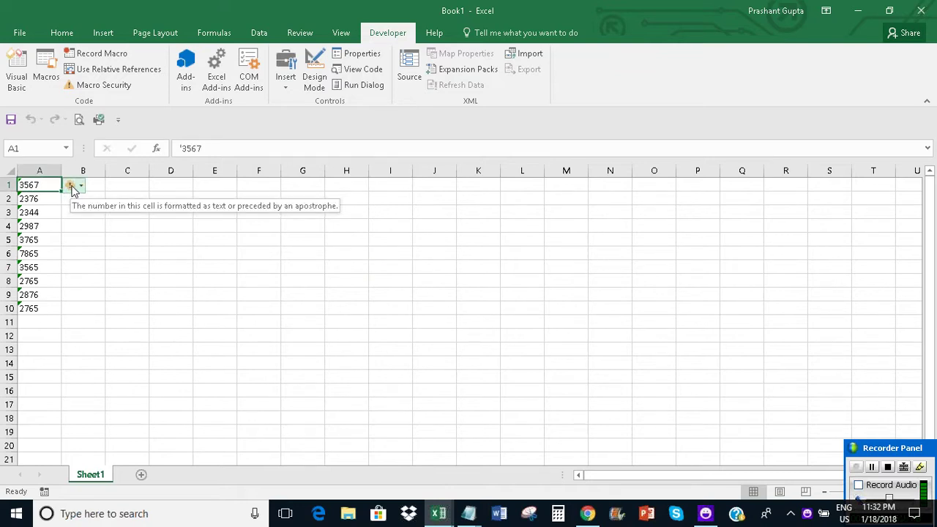
# Note that not all numbers were formatted as text, this is usually manual, and 'Let me show how.'
pyautogui.click(468, 513)
pyautogui.click(424, 446)
pyautogui.write('Can ')
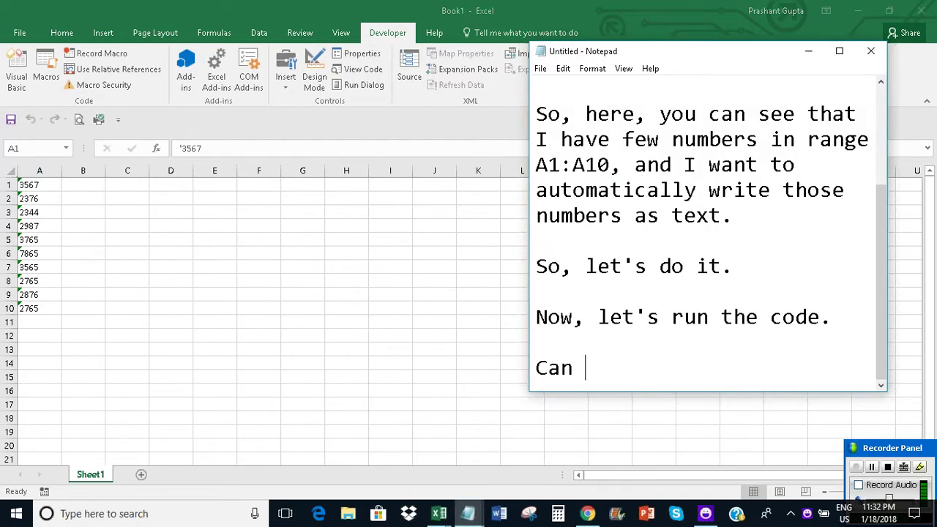
pyautogui.write('you see that al')
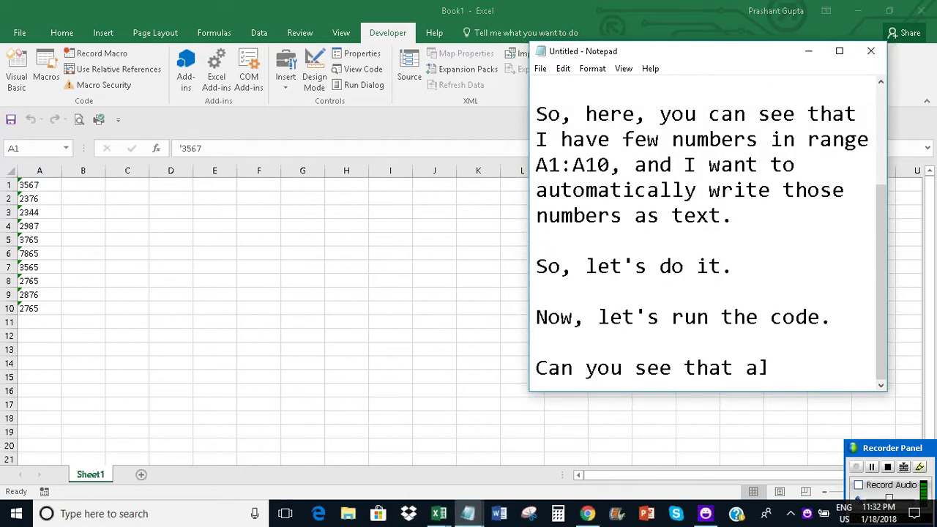
pyautogui.write('l numbers ')
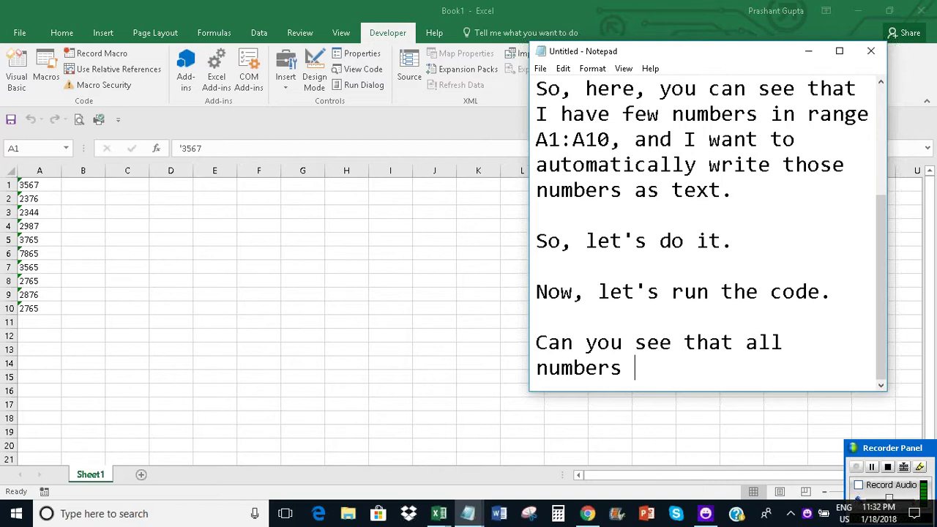
pyautogui.write('have not bee')
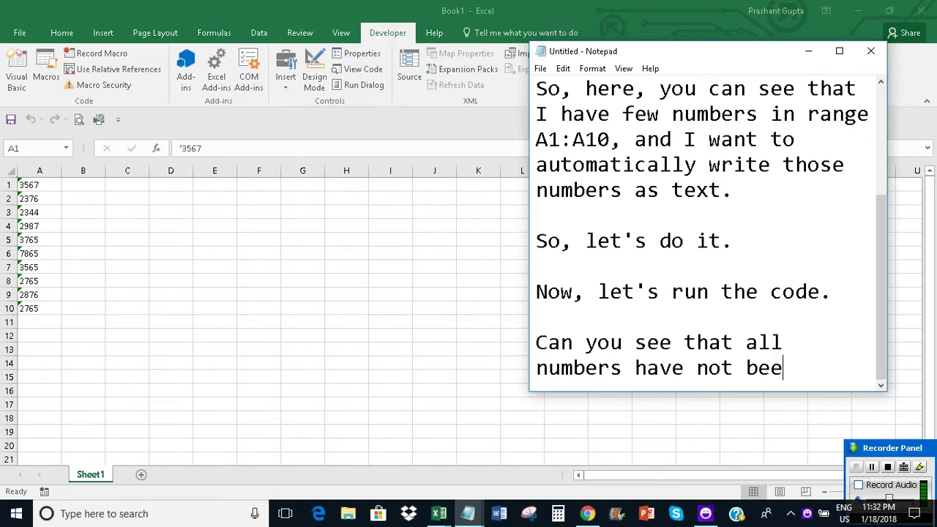
pyautogui.write('n formatted')
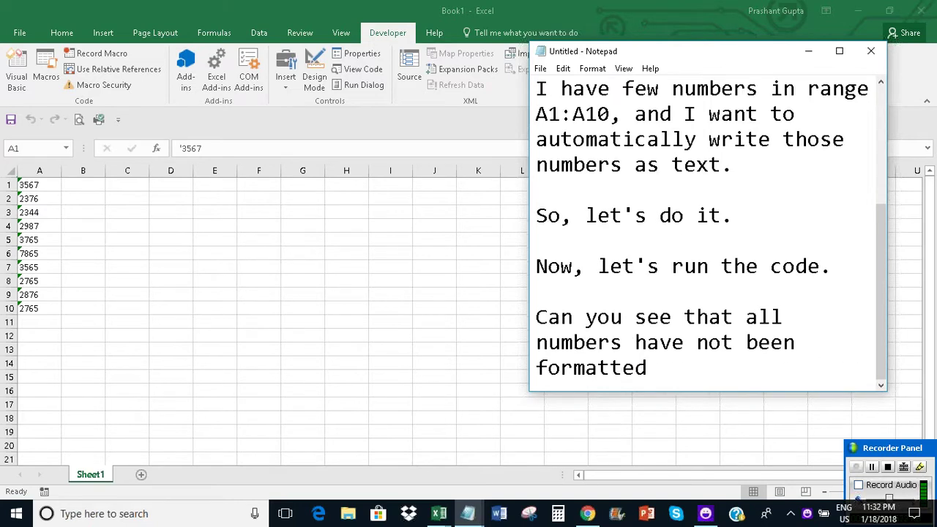
pyautogui.write(' as text.')
pyautogui.press('Return')
pyautogui.press('Return')
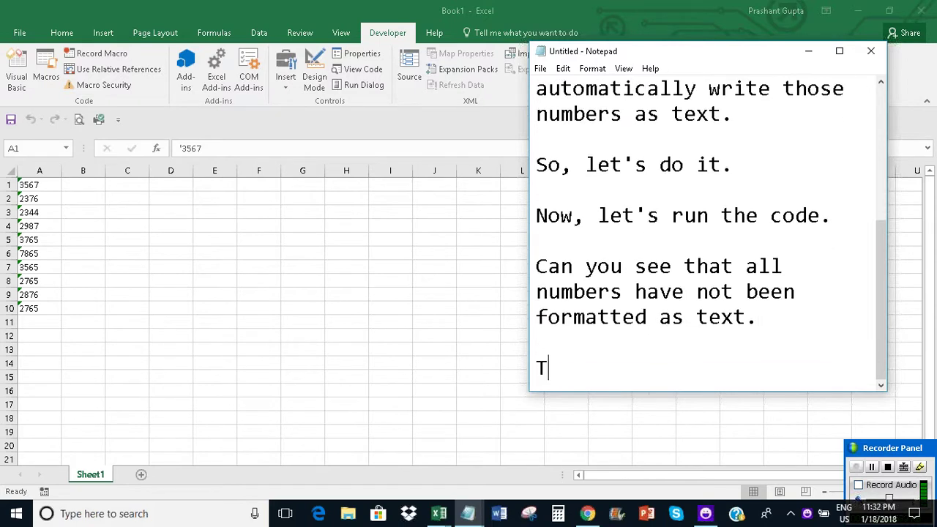
pyautogui.write('his generall')
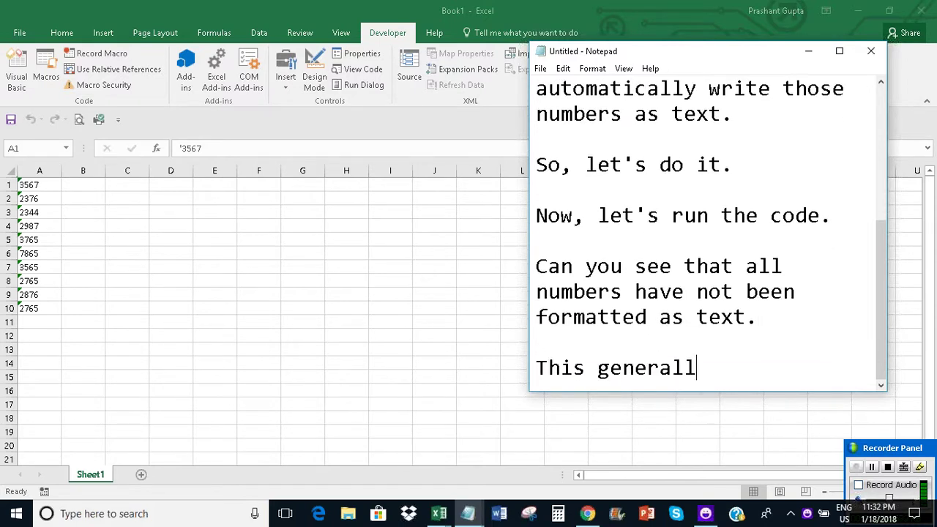
pyautogui.write('y is ')
pyautogui.write('done manu')
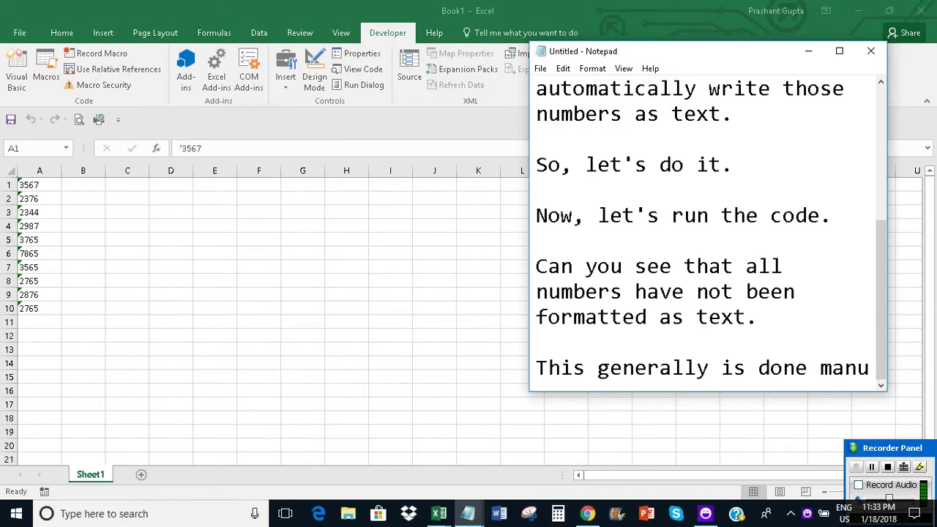
pyautogui.write('ally.')
pyautogui.press('Return')
pyautogui.press('Return')
pyautogui.write('Le')
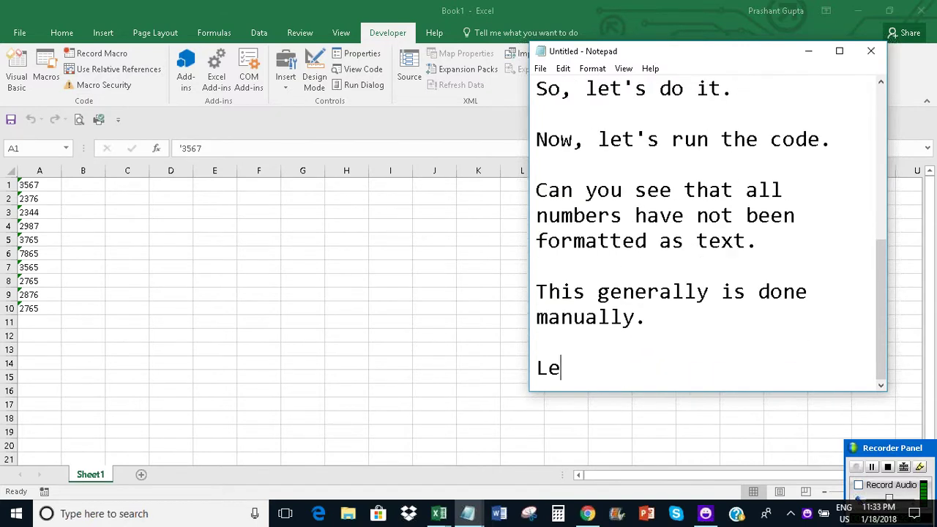
pyautogui.write('t me show how')
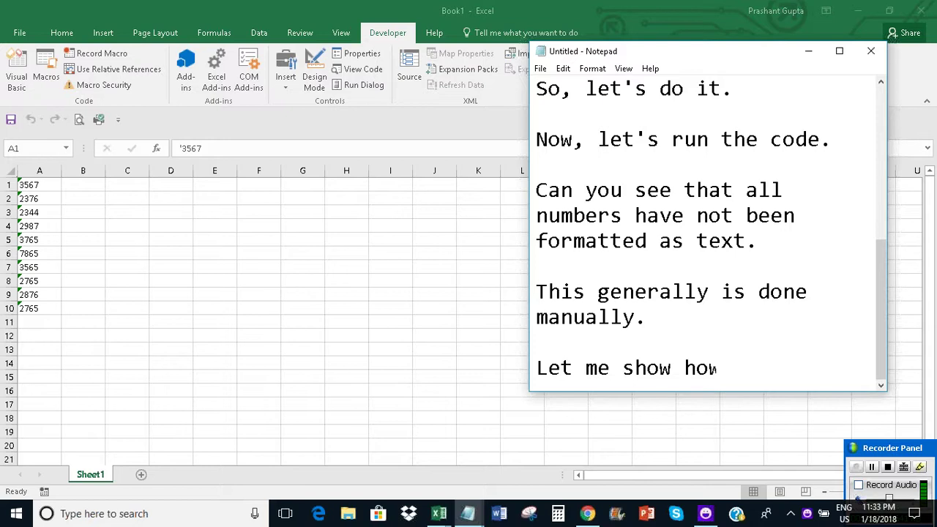
pyautogui.write('.')
pyautogui.press('Return')
pyautogui.press('Return')
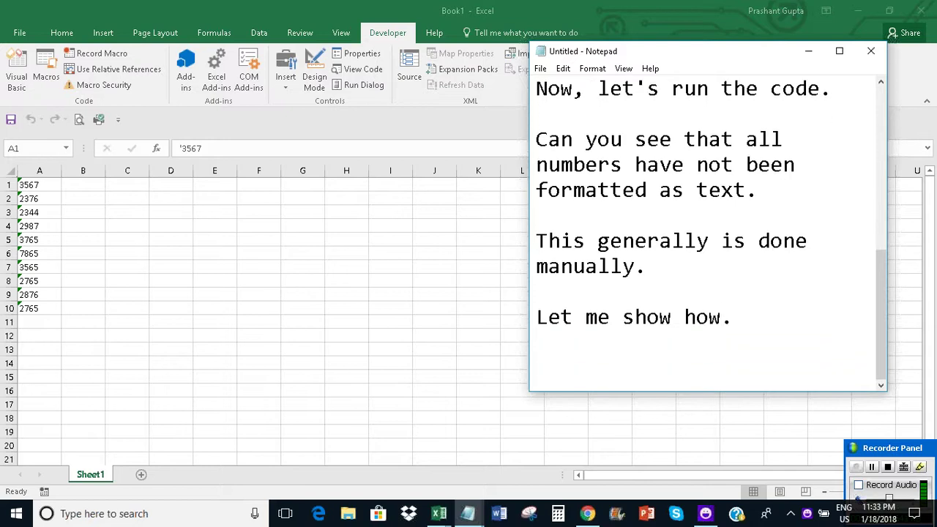
# Type the number 2544 into E3 and the text '2544 into F3
pyautogui.click(807, 51)
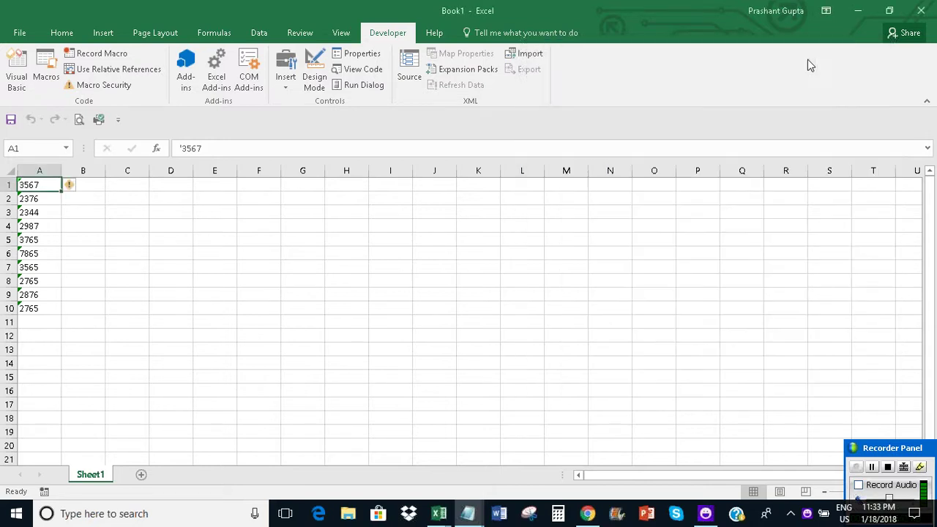
pyautogui.click(238, 212)
pyautogui.click(209, 211)
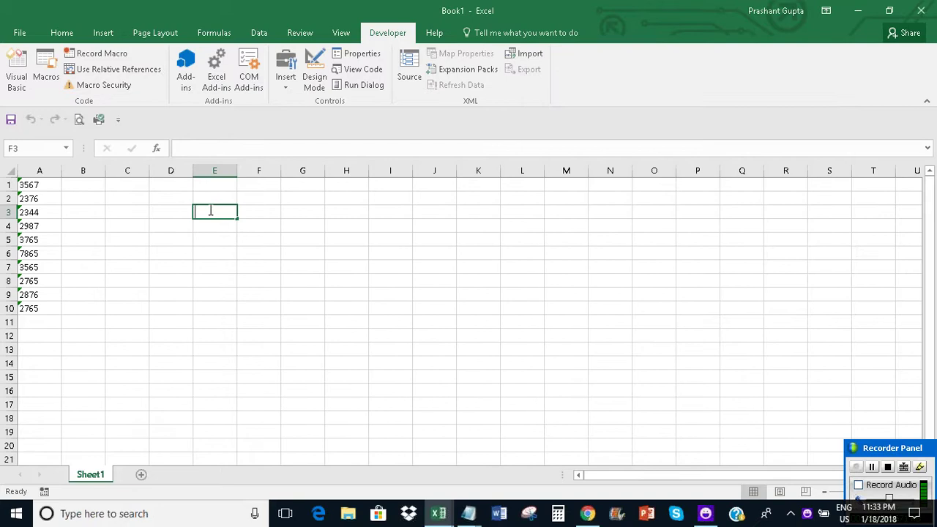
pyautogui.write('2544')
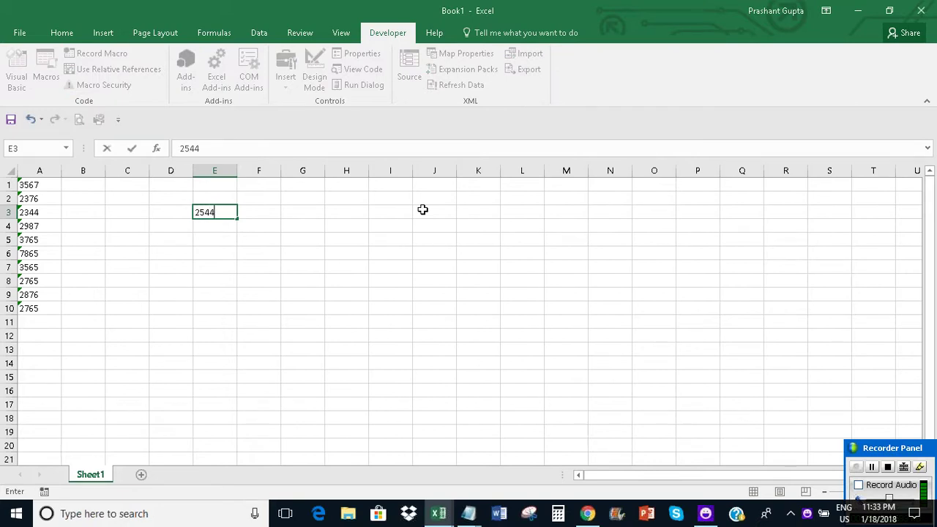
pyautogui.click(258, 210)
pyautogui.write("'2544")
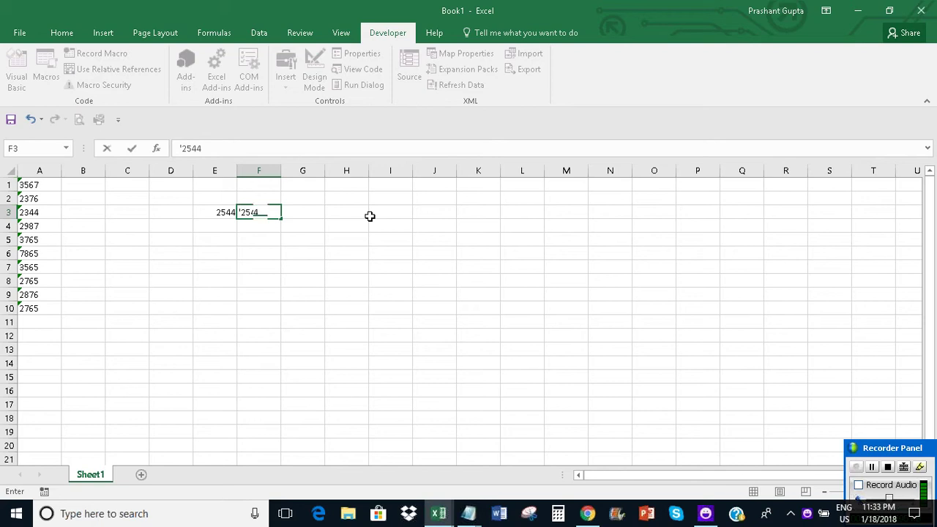
pyautogui.press('Return')
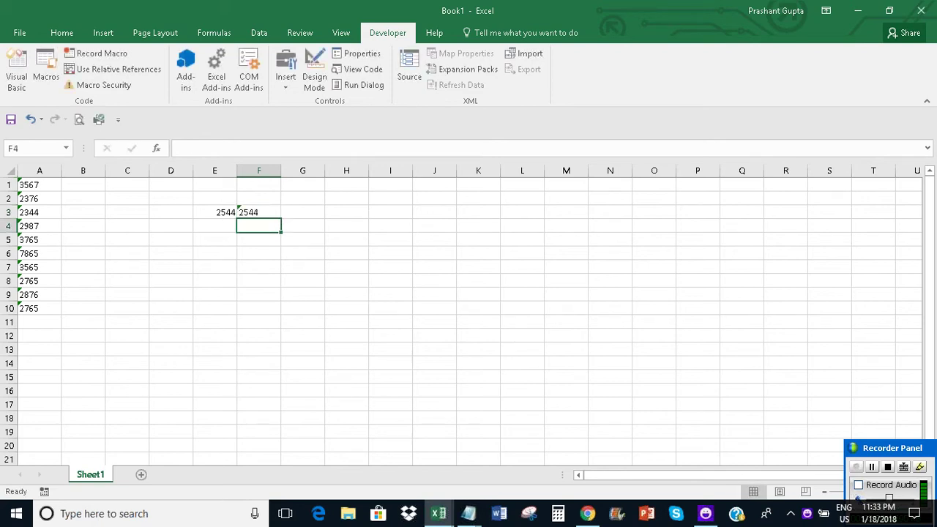
# Add the question 'Can you see?' to the untitled notes
pyautogui.click(468, 513)
pyautogui.click(427, 429)
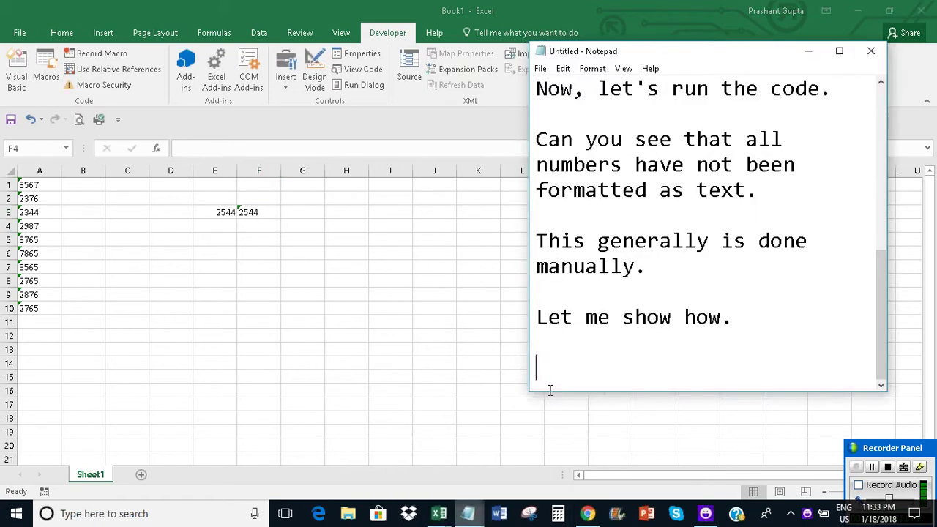
pyautogui.write('Can you see')
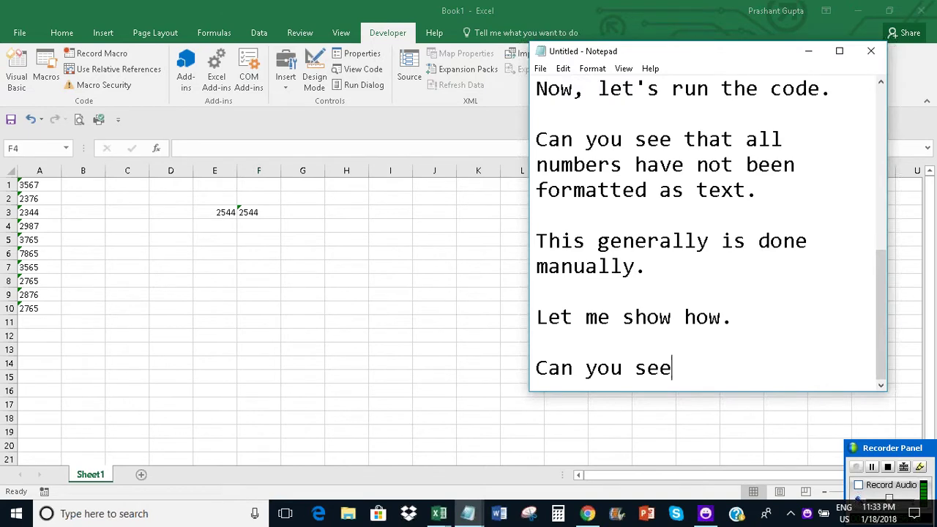
pyautogui.write('?')
pyautogui.press('Return')
pyautogui.press('Return')
# Add that this method automates the manual process, saving time with lots of such entries
pyautogui.write('But')
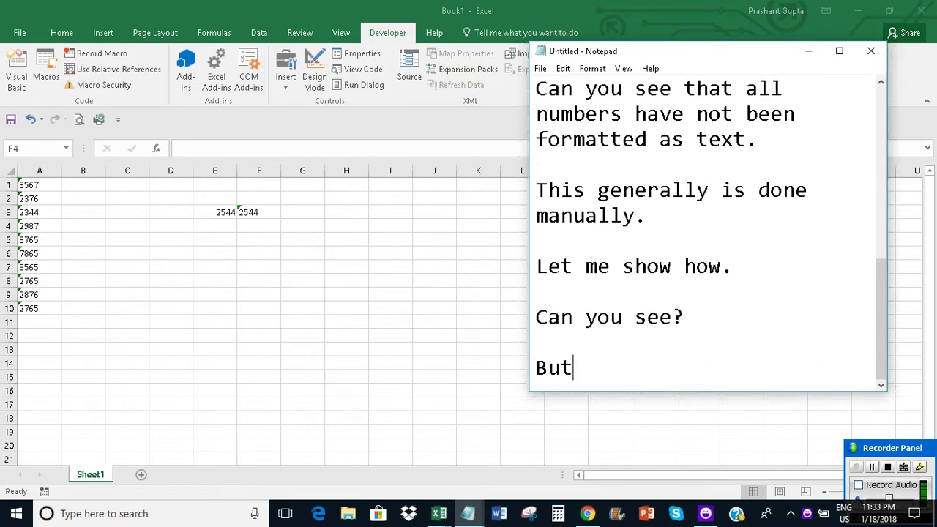
pyautogui.write(', with my ')
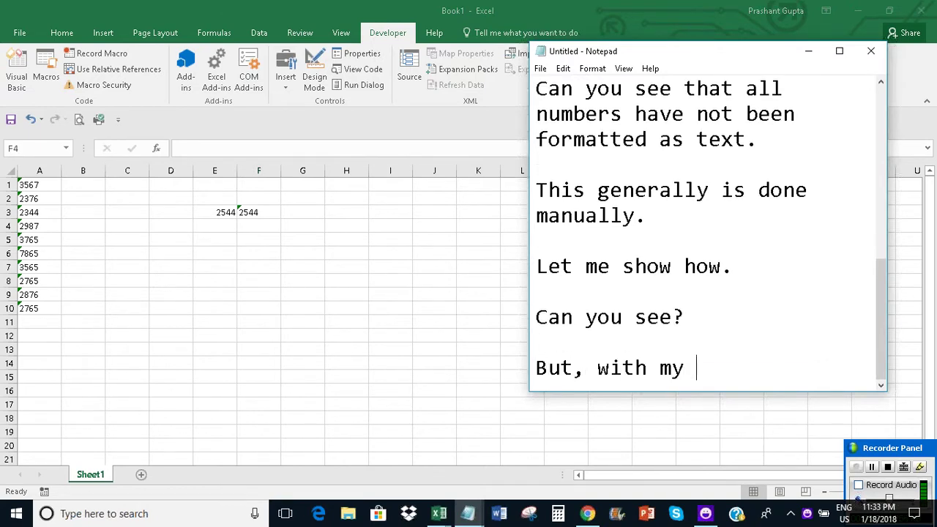
pyautogui.write('method, the ')
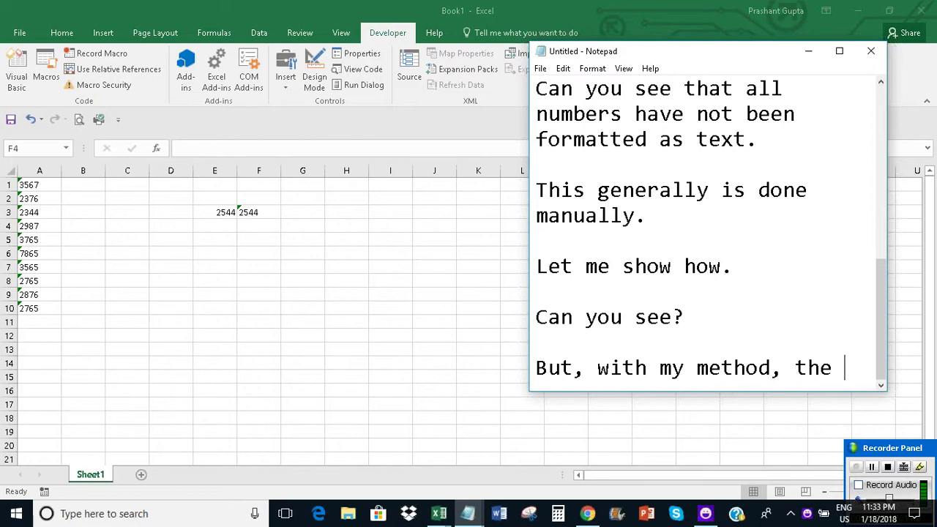
pyautogui.write('same manual ')
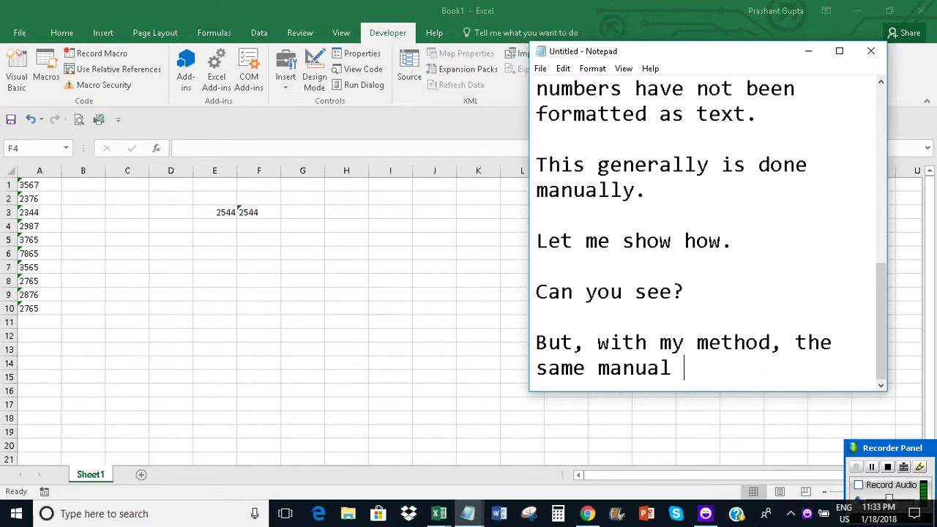
pyautogui.write('process car')
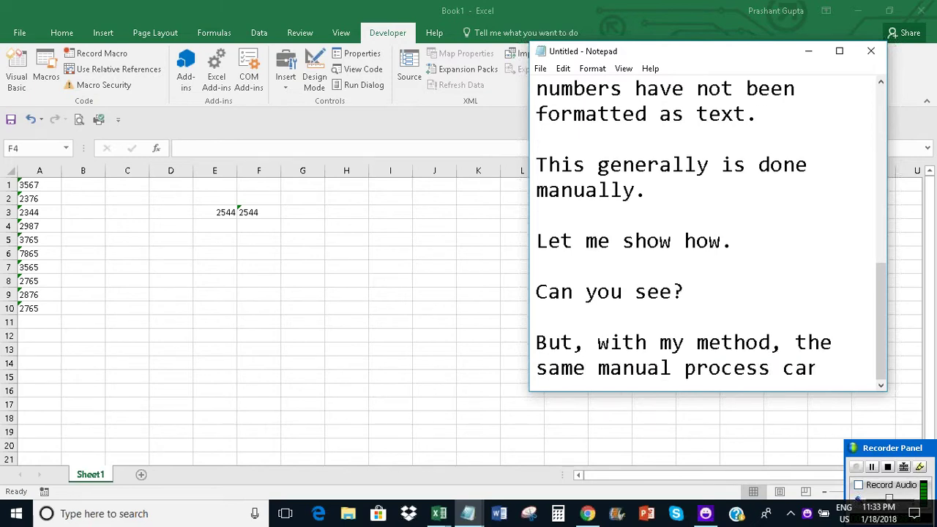
pyautogui.press('BackSpace')
pyautogui.write('n be automate')
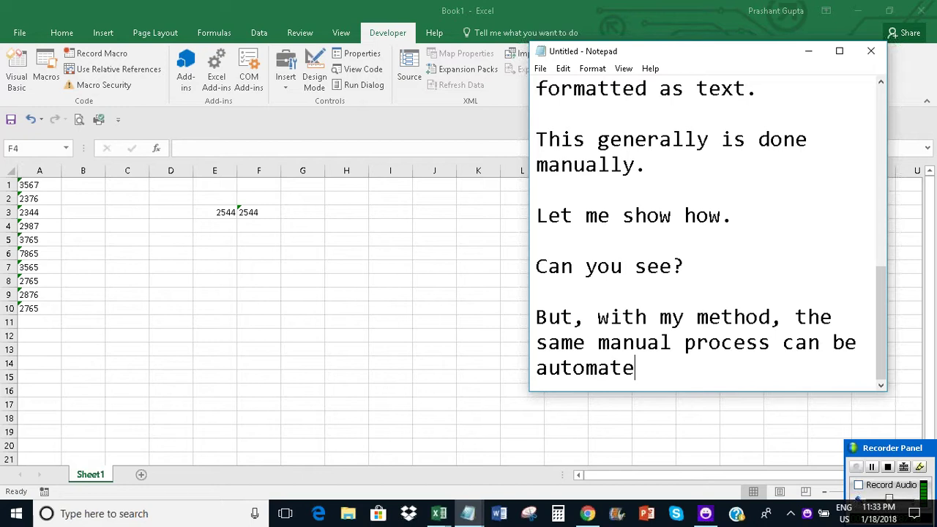
pyautogui.write('d')
pyautogui.write(' and thus')
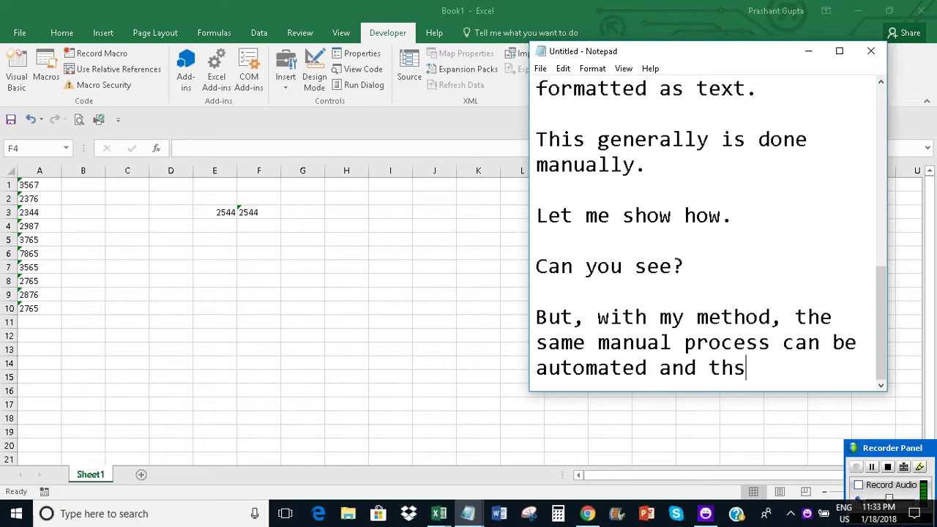
pyautogui.press('BackSpace')
pyautogui.write('us will sae')
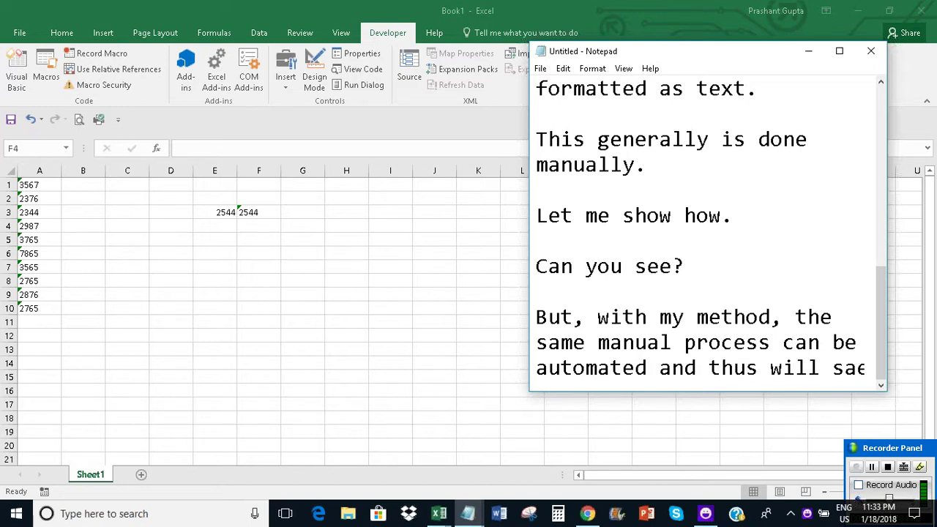
pyautogui.press('BackSpace')
pyautogui.write('ve a')
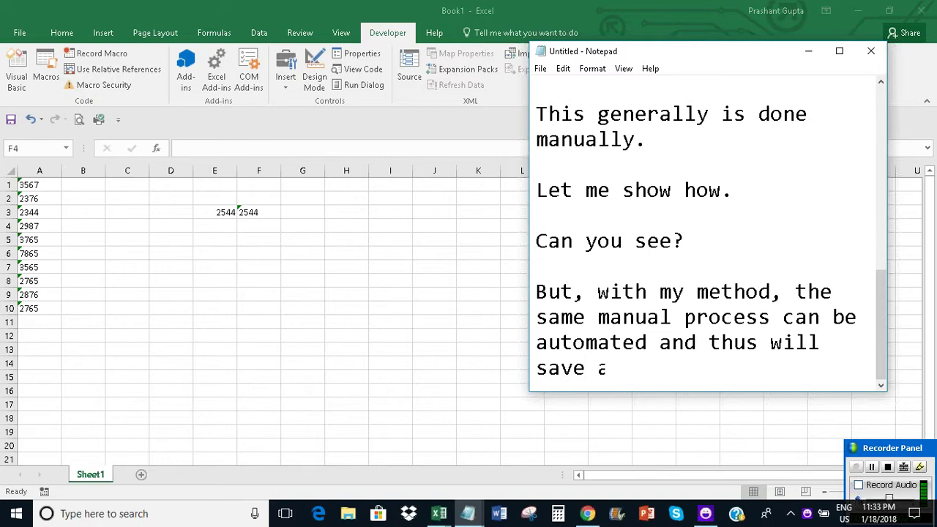
pyautogui.write(' lot of time if ')
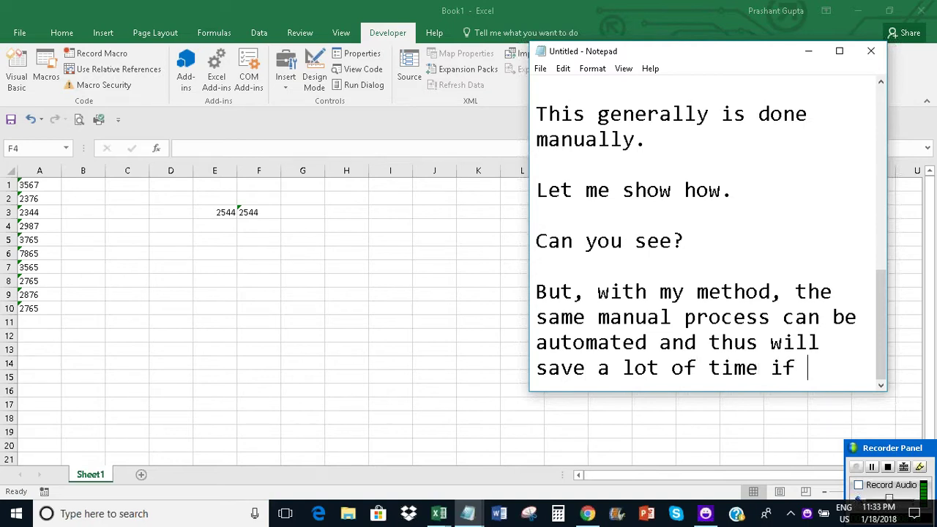
pyautogui.write('you hae')
pyautogui.press('BackSpace')
pyautogui.write('ve')
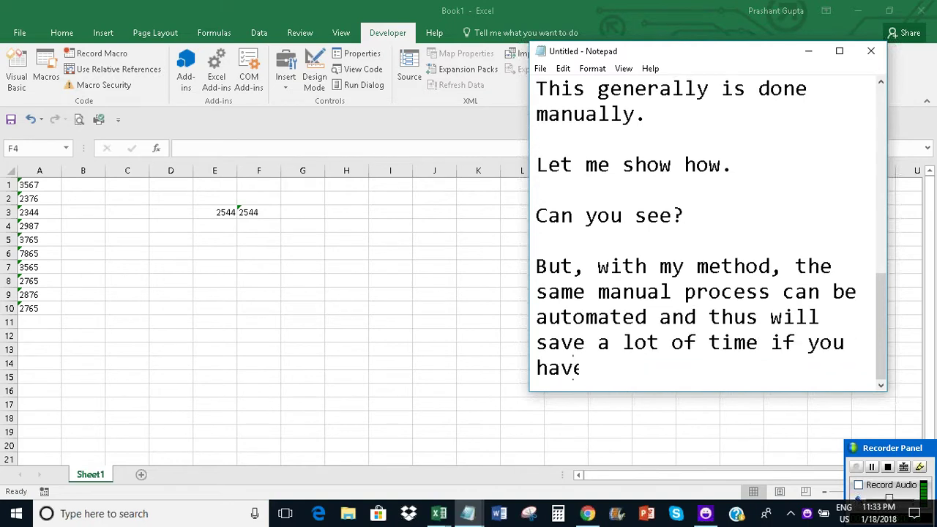
pyautogui.write(' lots of su')
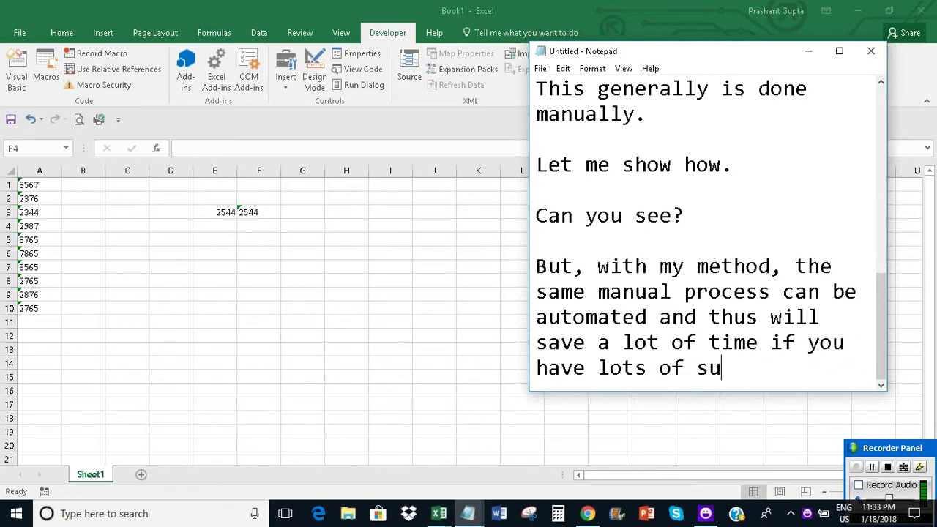
pyautogui.write('ch entries.')
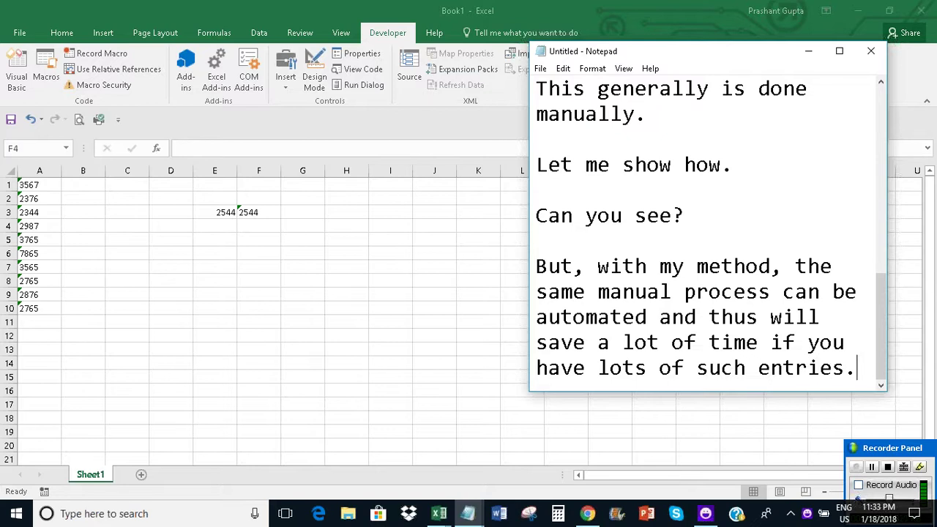
pyautogui.press('Return')
pyautogui.press('Return')
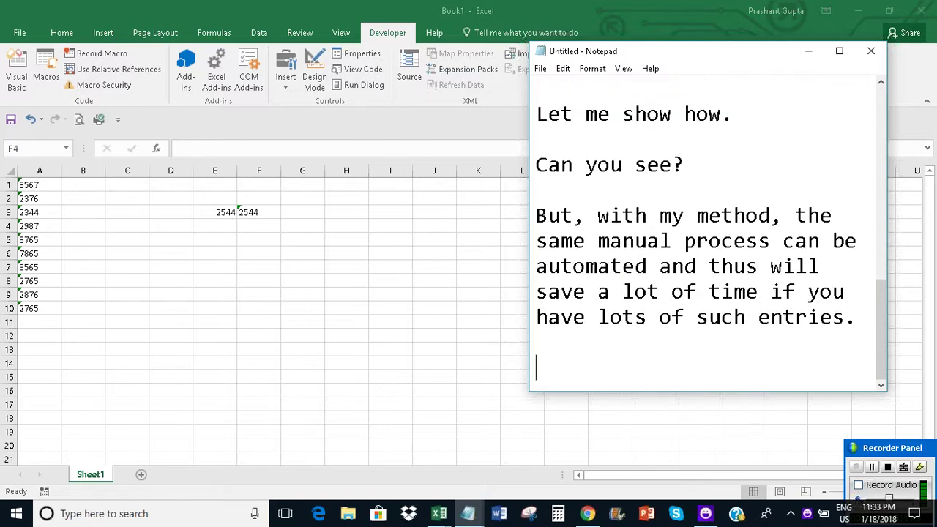
# Enter 23, 23, 34 and 45 into C1:C4
pyautogui.click(810, 50)
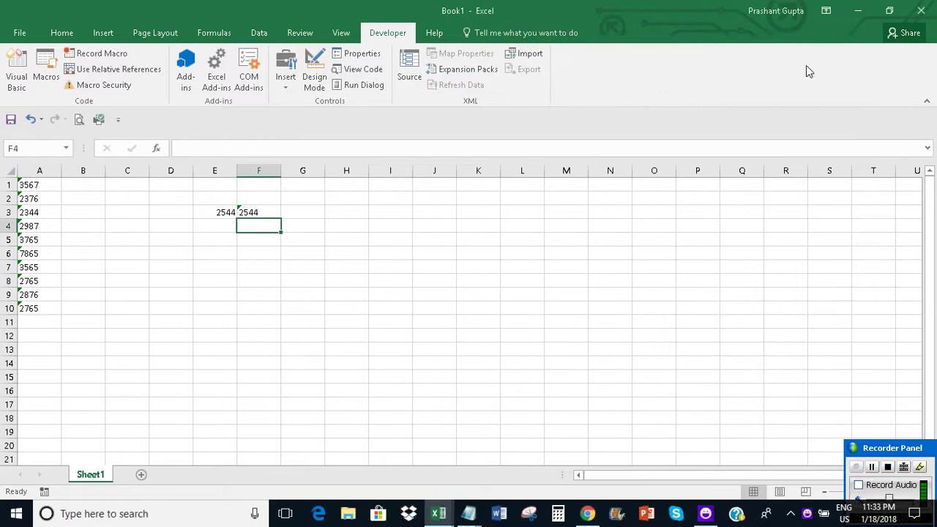
pyautogui.click(120, 186)
pyautogui.write('23')
pyautogui.press('Return')
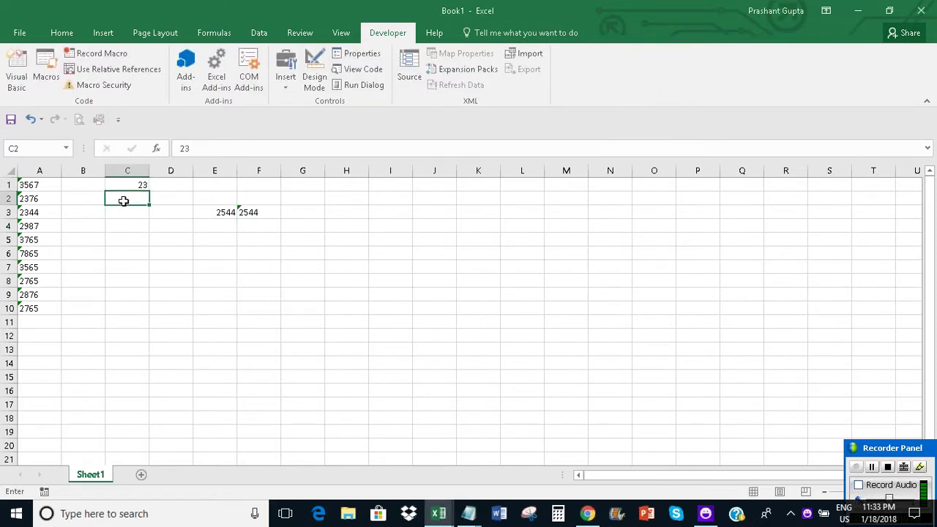
pyautogui.write('23')
pyautogui.press('Return')
pyautogui.write('34')
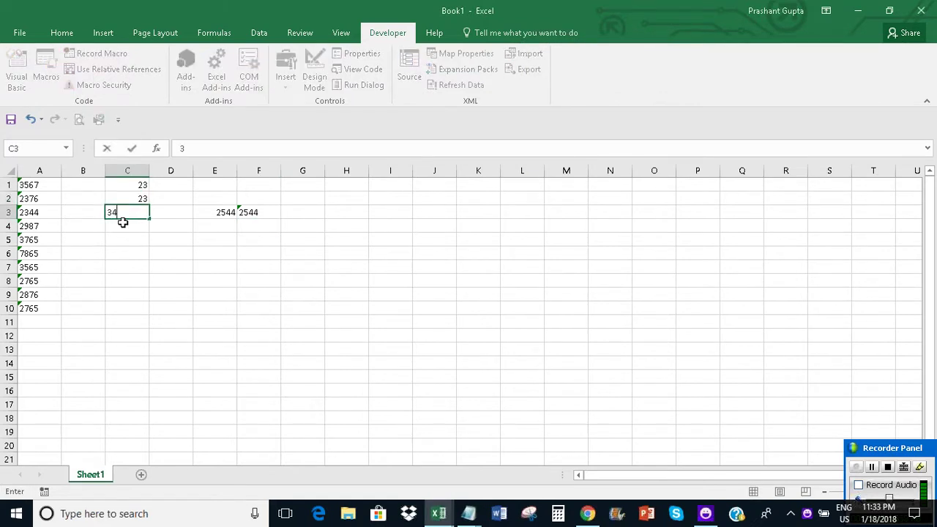
pyautogui.press('Return')
pyautogui.write('45')
pyautogui.press('Return')
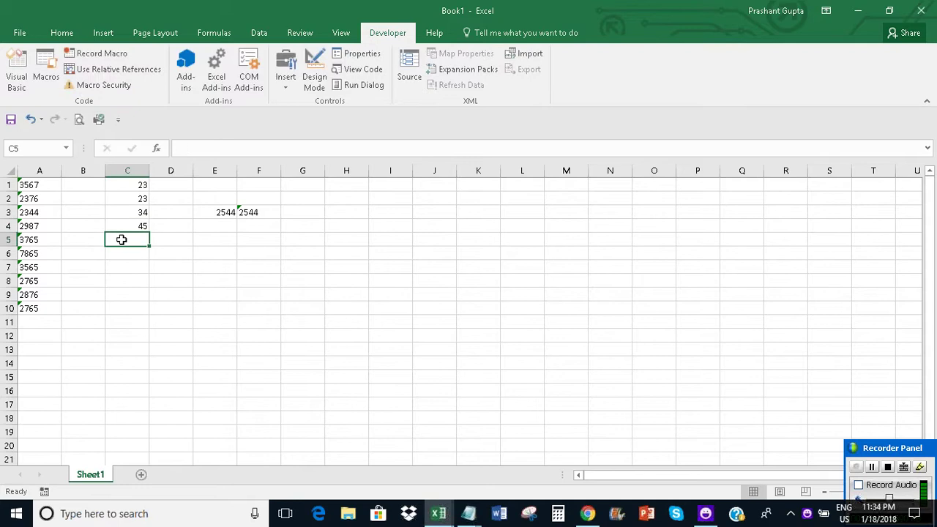
# Enter 67, 89, 76 and 54 into C5:C8
pyautogui.write('67')
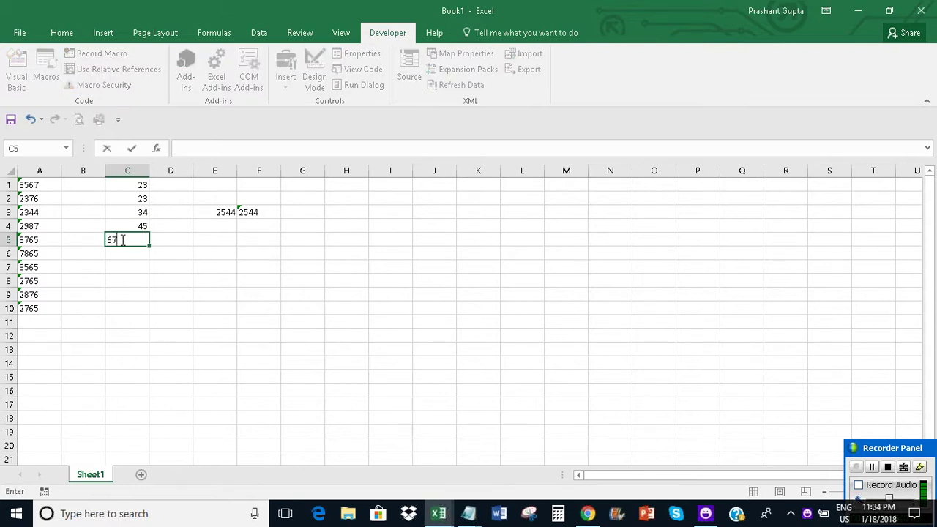
pyautogui.press('Return')
pyautogui.write('897')
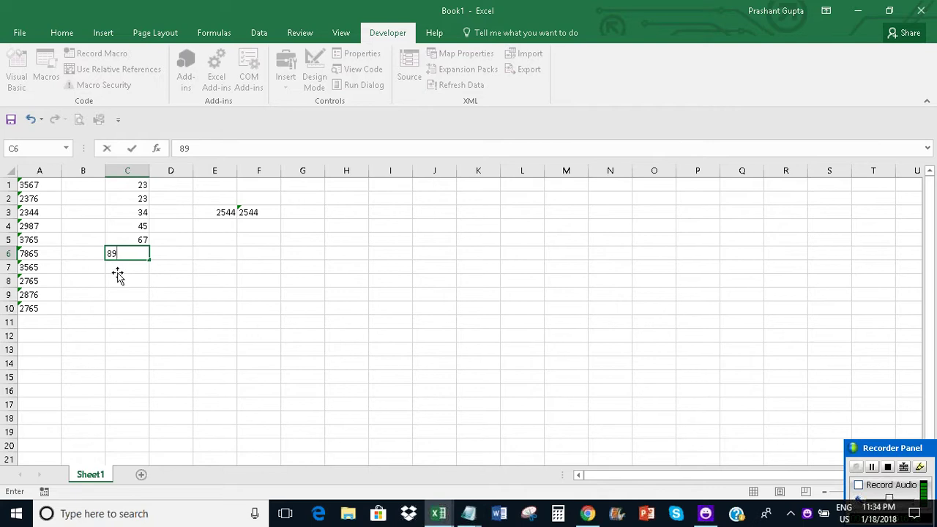
pyautogui.click(120, 266)
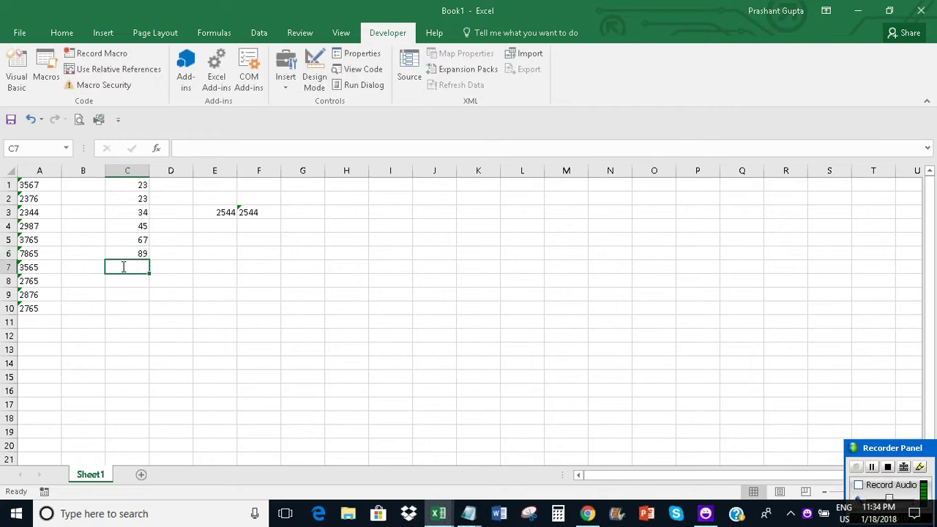
pyautogui.write('76')
pyautogui.click(120, 280)
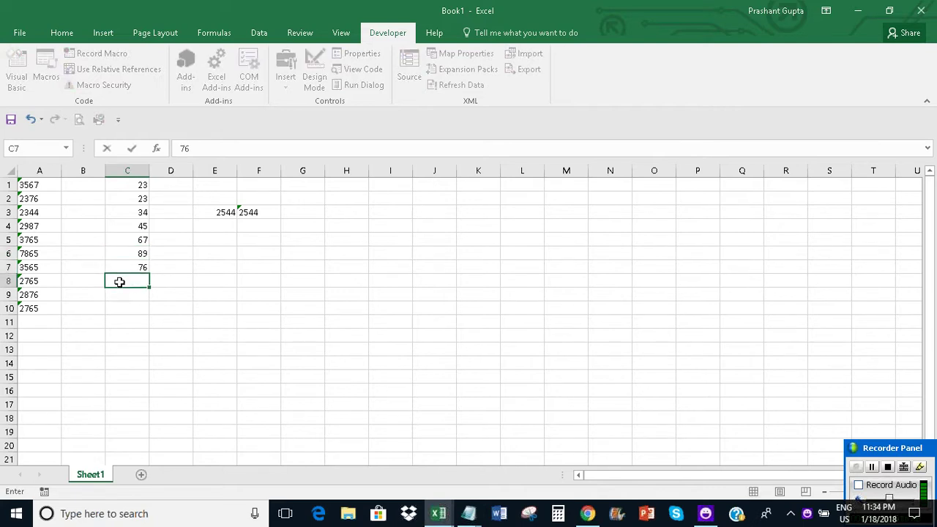
pyautogui.write('54')
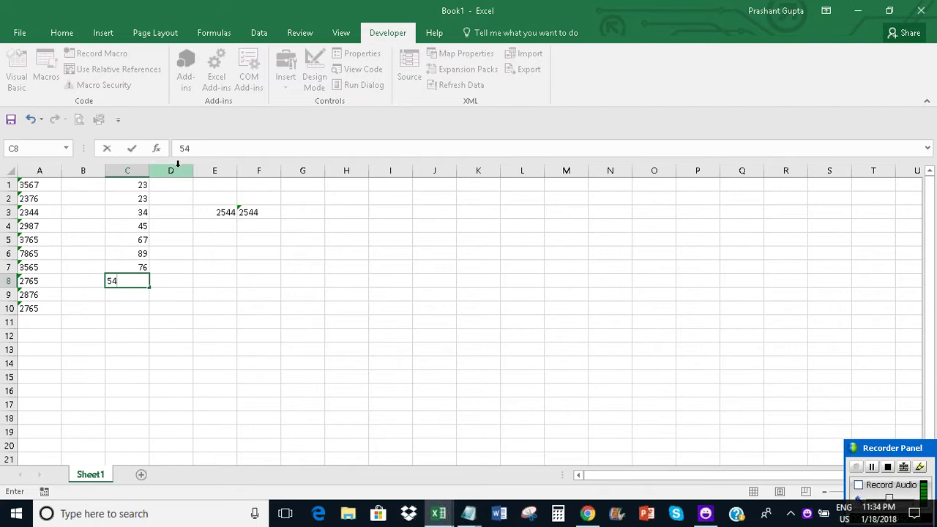
pyautogui.click(151, 306)
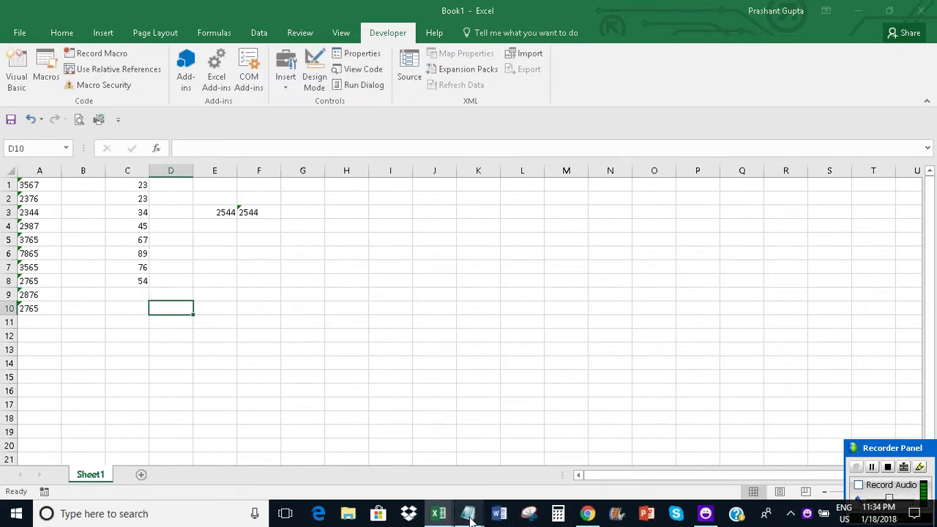
# Add 'Let's run the code again.' to the notes, then minimize Notepad to show the sheet
pyautogui.moveTo(468, 513)
pyautogui.click(436, 439)
pyautogui.press('Return')
pyautogui.press('Return')
pyautogui.write('Let')
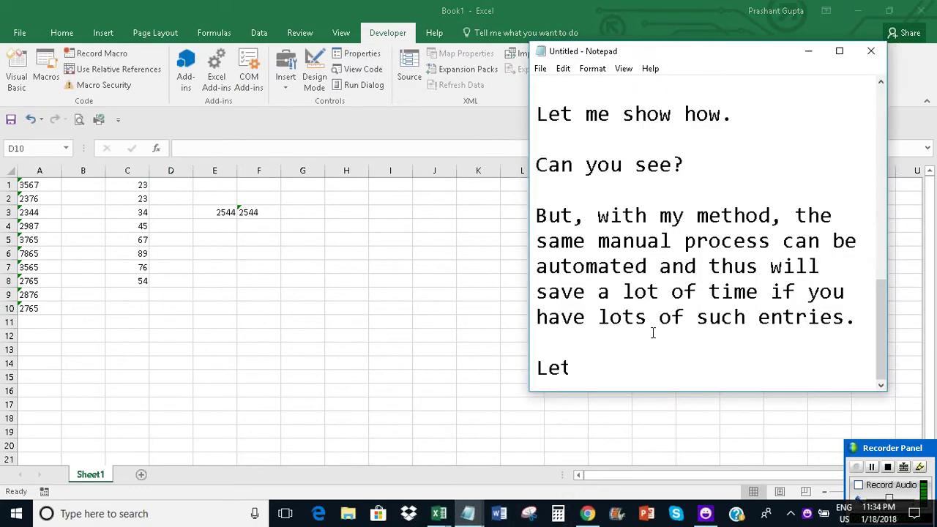
pyautogui.write("'s run the ")
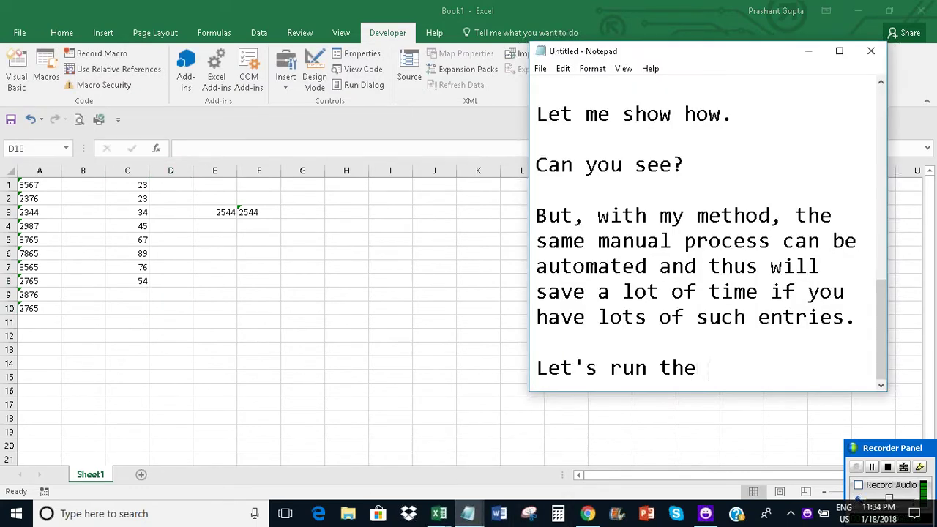
pyautogui.write('code aga')
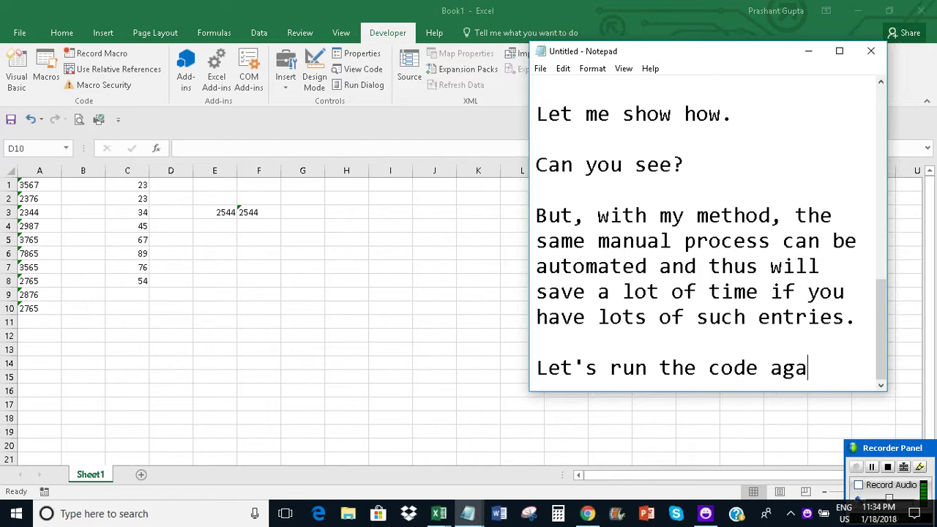
pyautogui.write('in.')
pyautogui.press('Return')
pyautogui.press('Return')
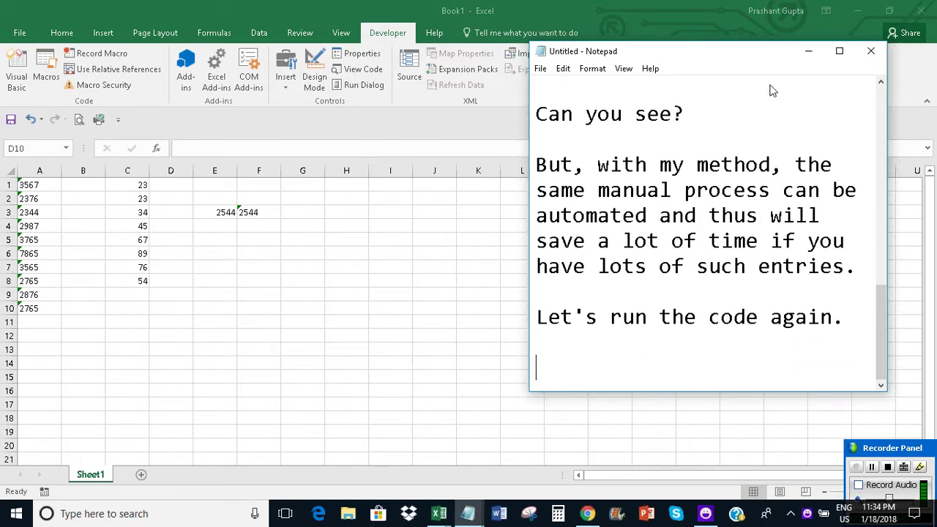
pyautogui.click(812, 53)
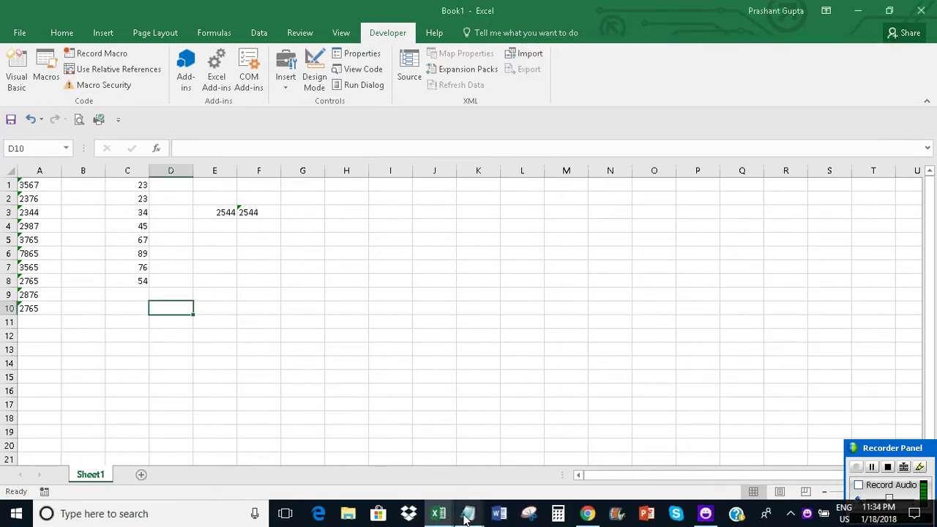
# Rerun the autotext macro in the VBA editor, converting C1:C8 and E3 to text, and return to Book1
pyautogui.moveTo(439, 513)
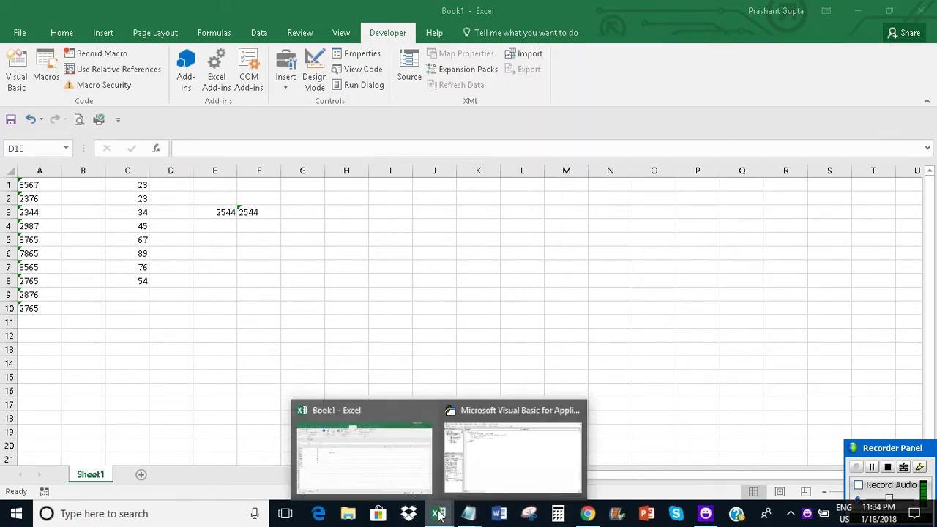
pyautogui.click(474, 443)
pyautogui.click(183, 47)
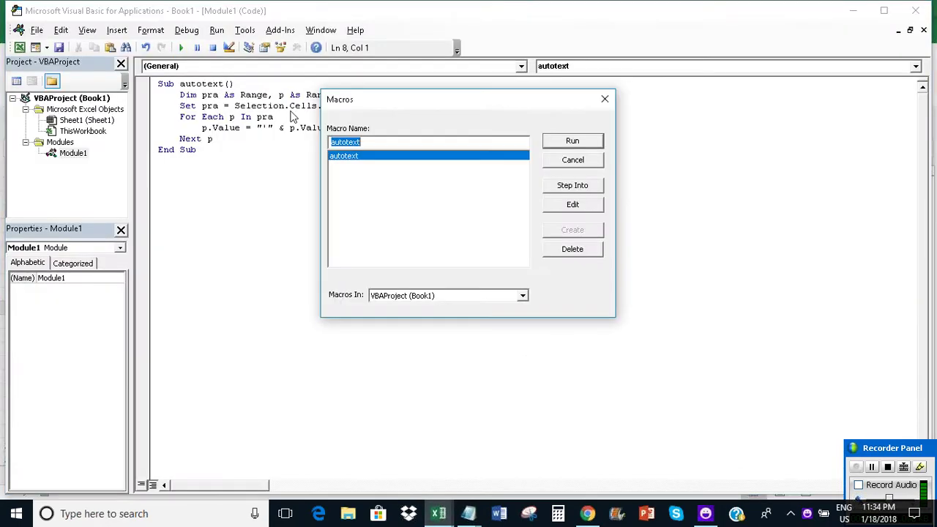
pyautogui.click(578, 159)
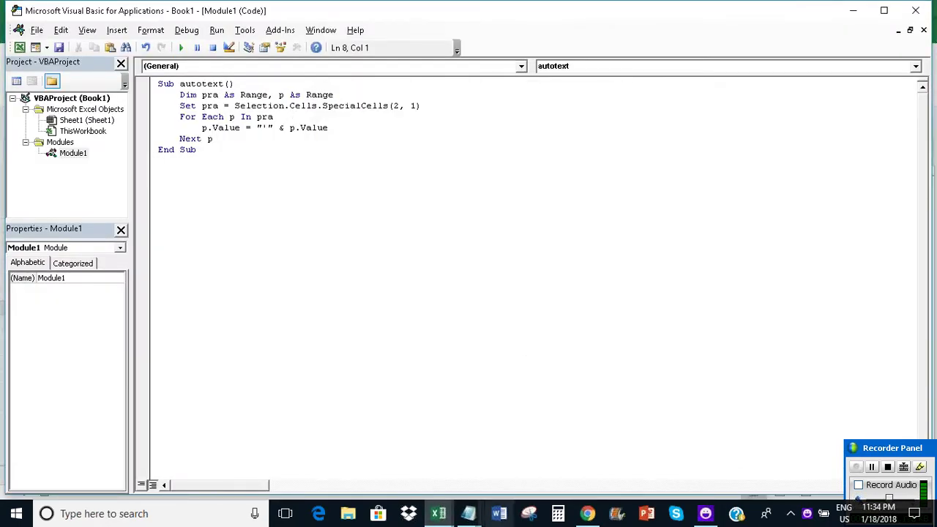
pyautogui.moveTo(438, 513)
pyautogui.click(359, 450)
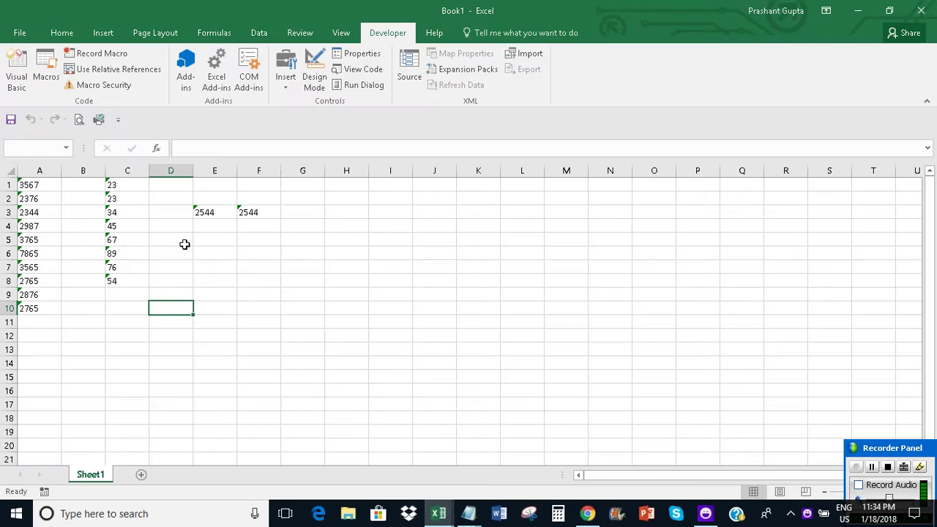
# Confirm cell C1 shows 23 flagged as formatted as text, then return to Notepad
pyautogui.click(120, 185)
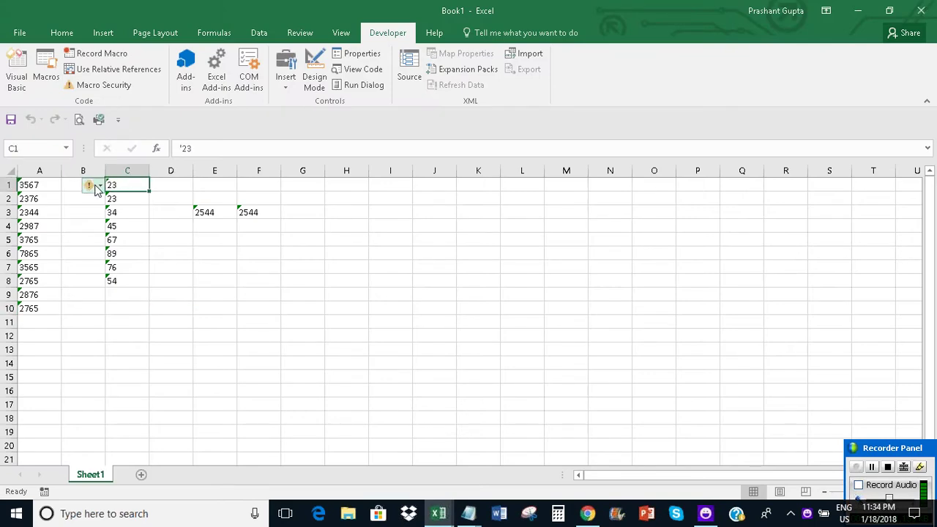
pyautogui.moveTo(97, 189)
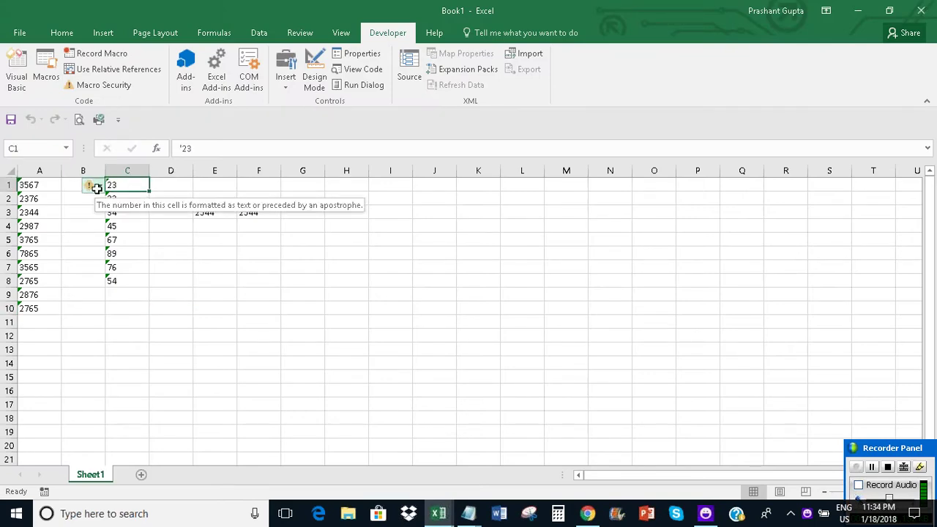
pyautogui.click(469, 515)
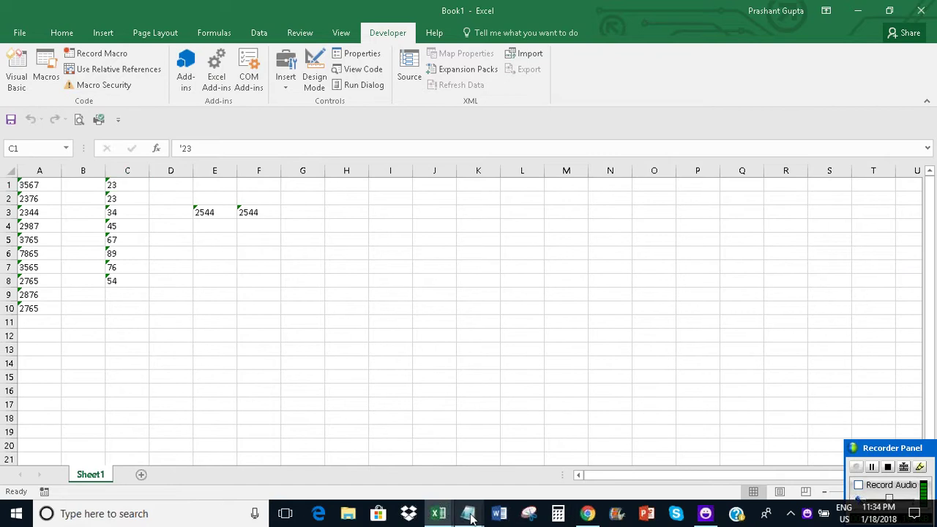
# Finish the notes with 'And, it is really working fine.' and 'And, with that, we are done.'
pyautogui.write('And')
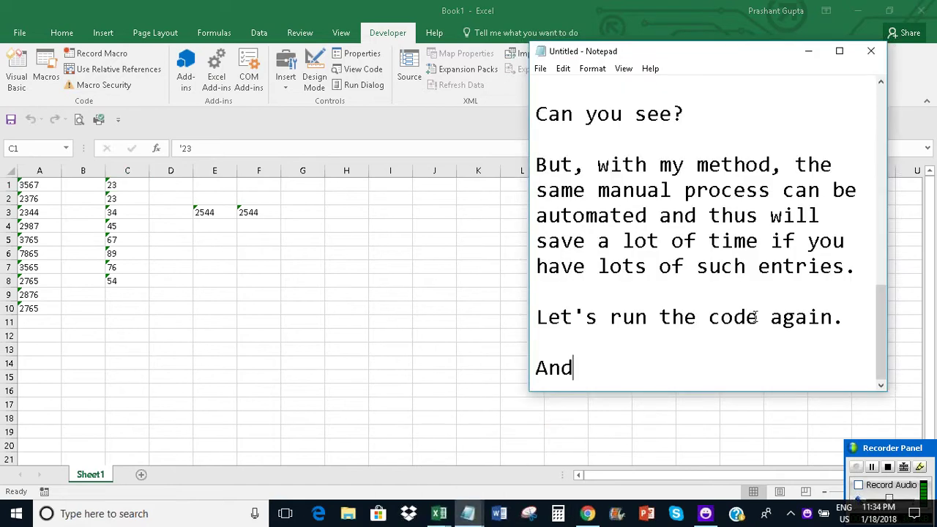
pyautogui.write(', it is rea')
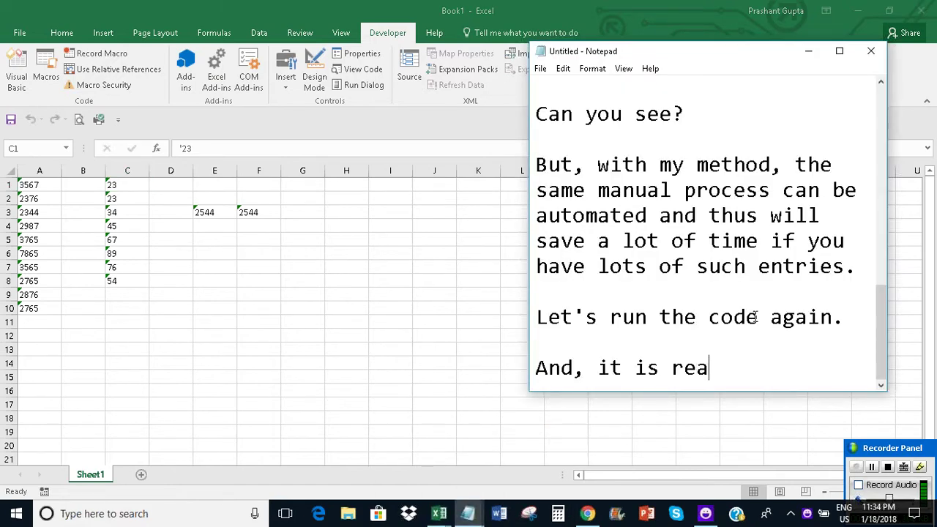
pyautogui.write('al')
pyautogui.press('BackSpace')
pyautogui.press('BackSpace')
pyautogui.write('ll')
pyautogui.write('y working fin')
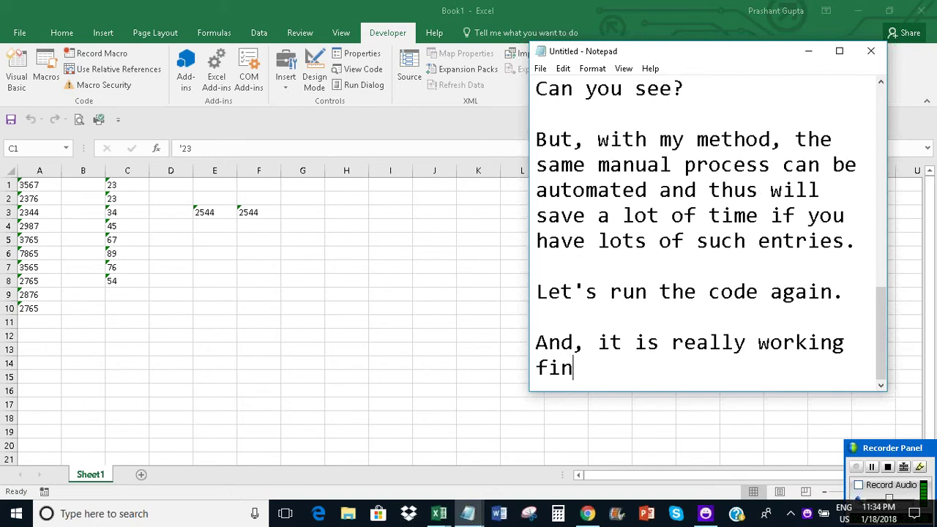
pyautogui.write('e.')
pyautogui.press('Return')
pyautogui.press('Return')
pyautogui.write('And, wi')
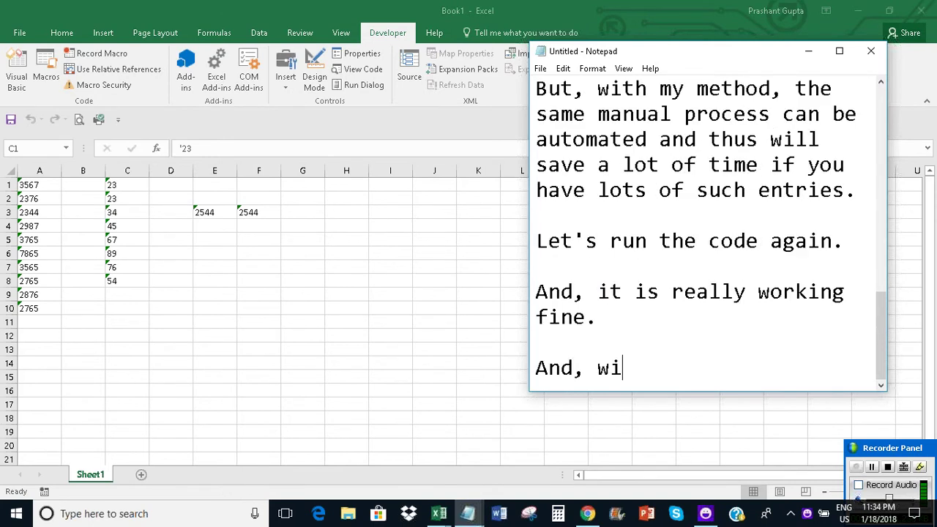
pyautogui.write('th that, we ar')
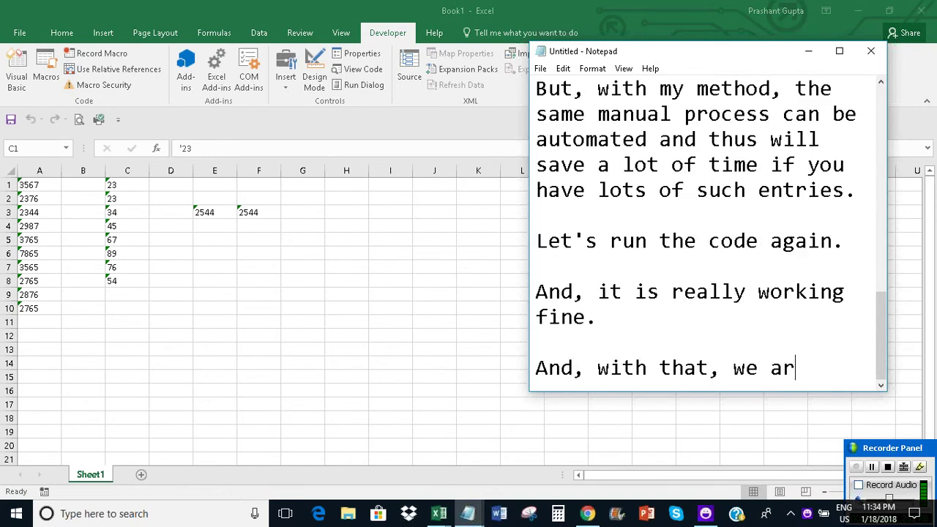
pyautogui.write('e done.')
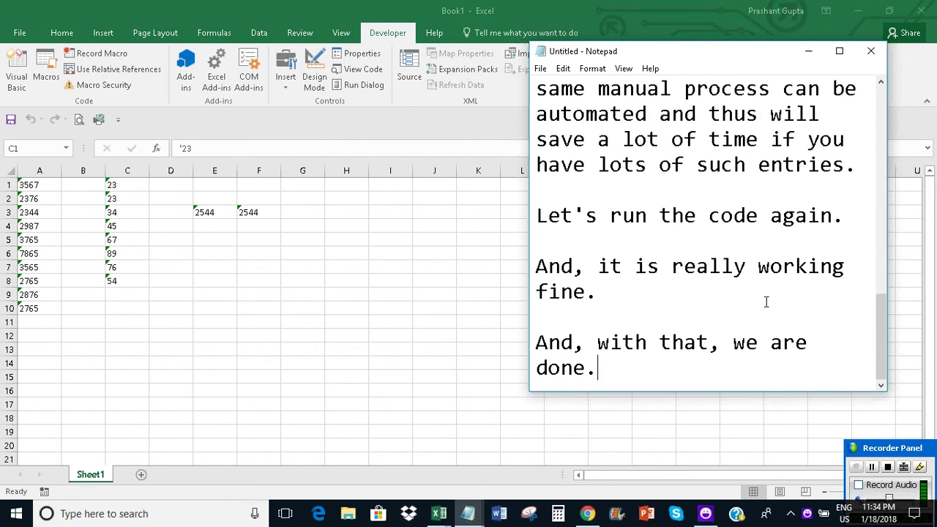